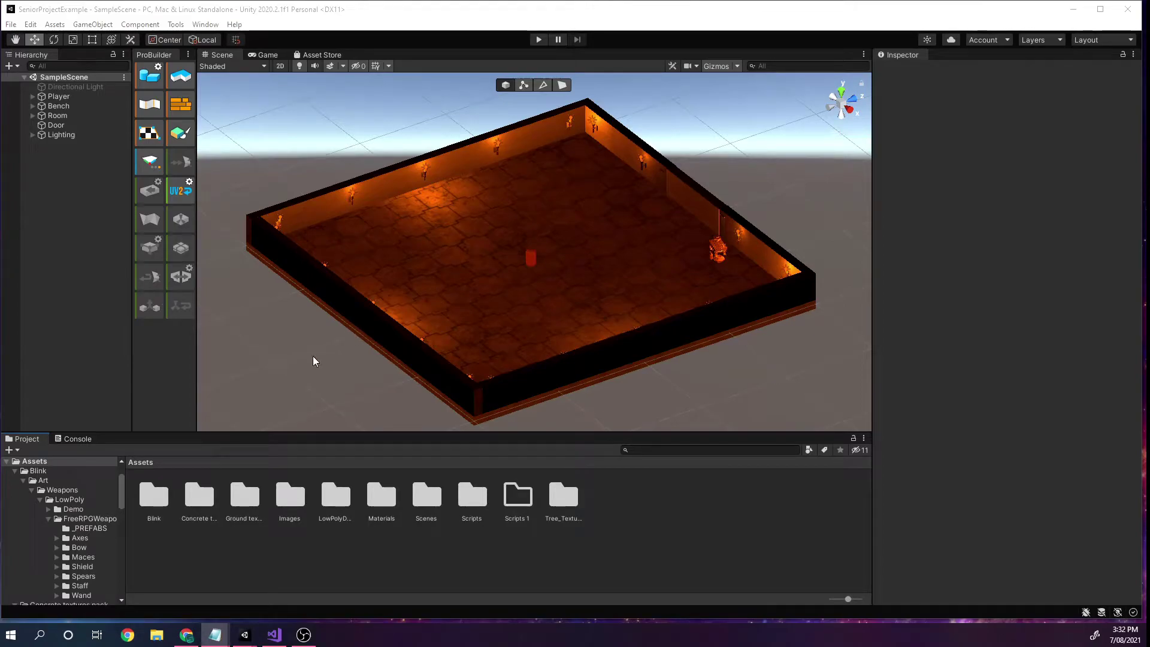
Examine the room scene, checking the Player, Door and table objects and the contents of the Bench group
left_click_drag(351, 344, 573, 327, "alt")
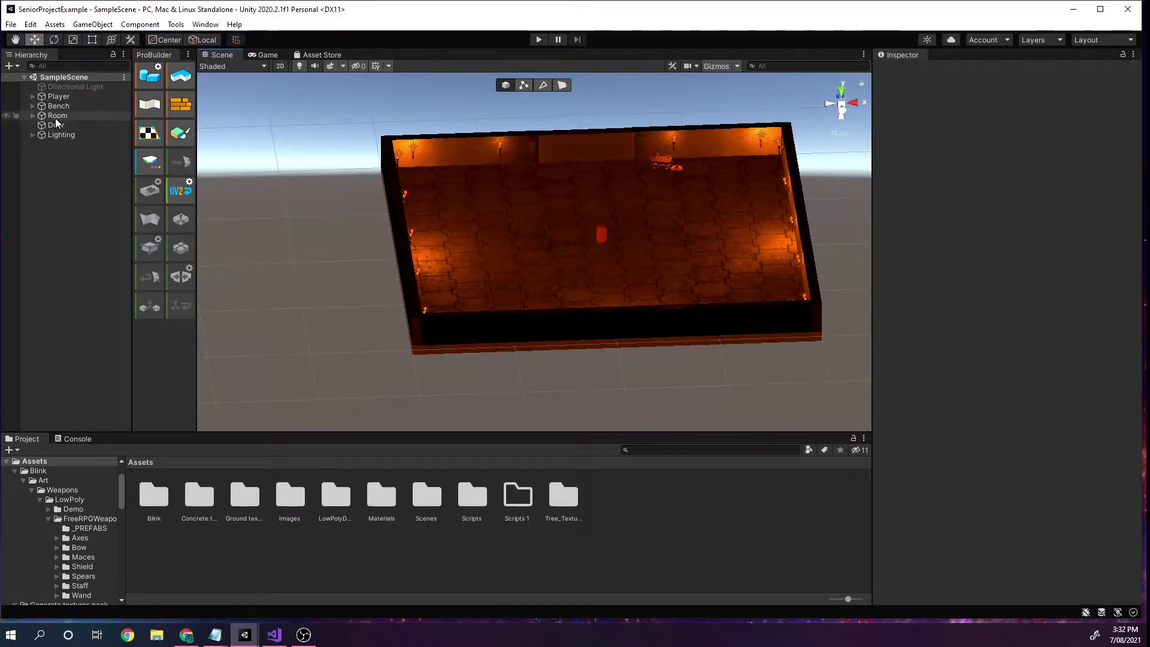
scroll(675, 164, "up", 3)
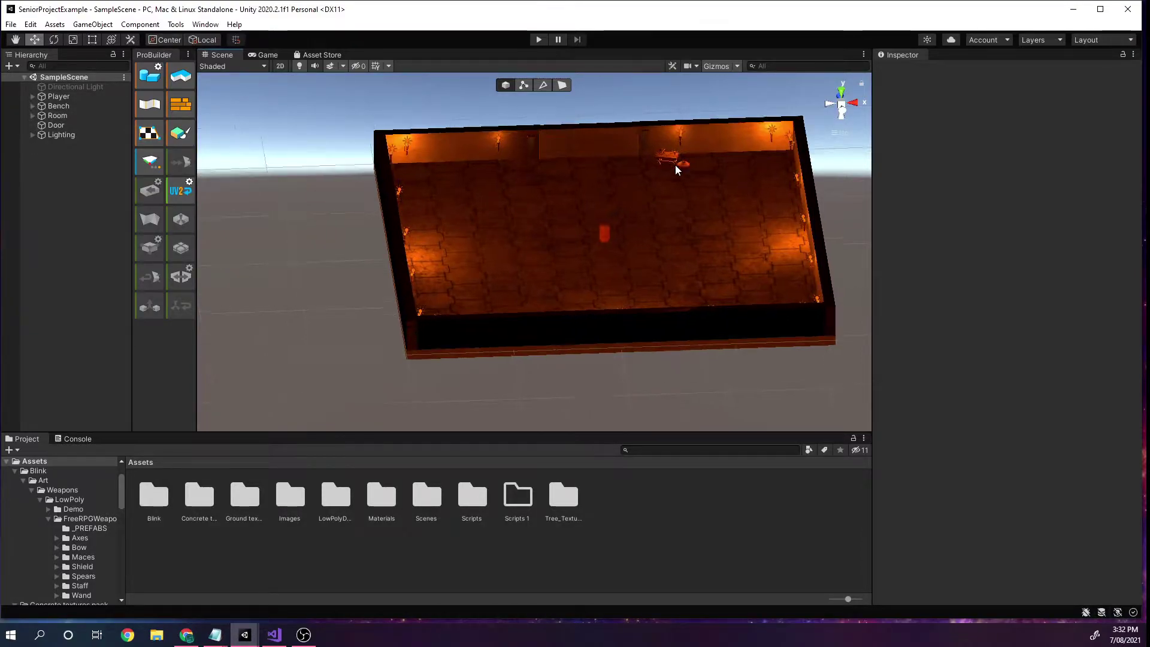
left_click_drag(675, 164, 627, 221, "alt")
left_click(601, 251)
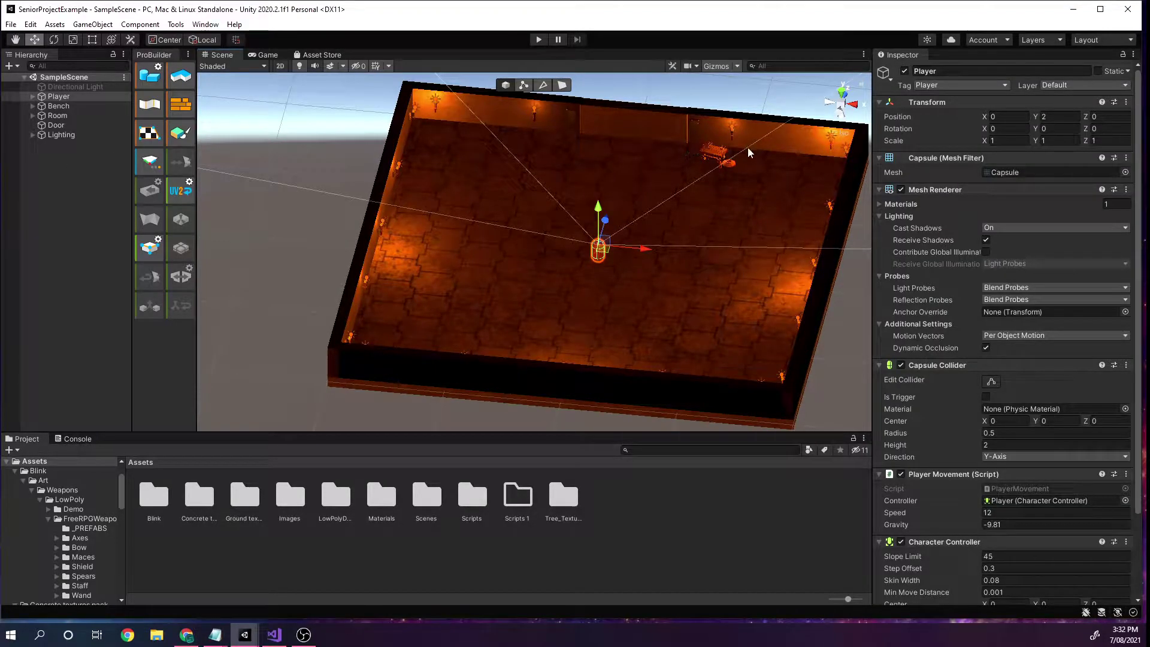
left_click(624, 125)
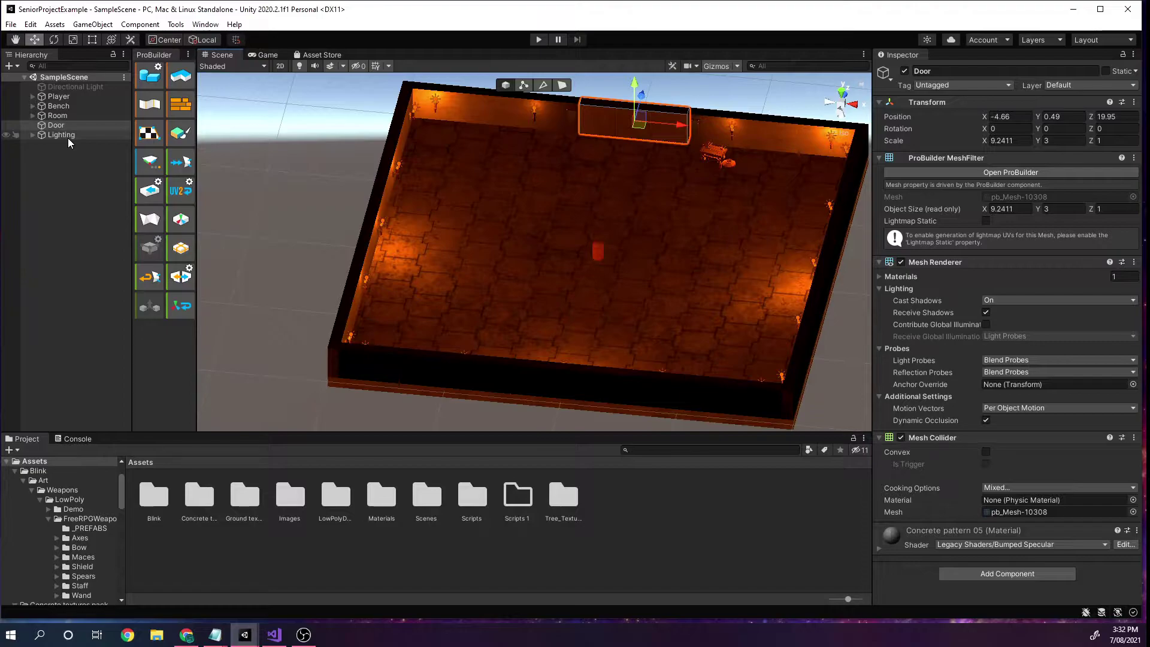
middle_click_drag(602, 248, 498, 289)
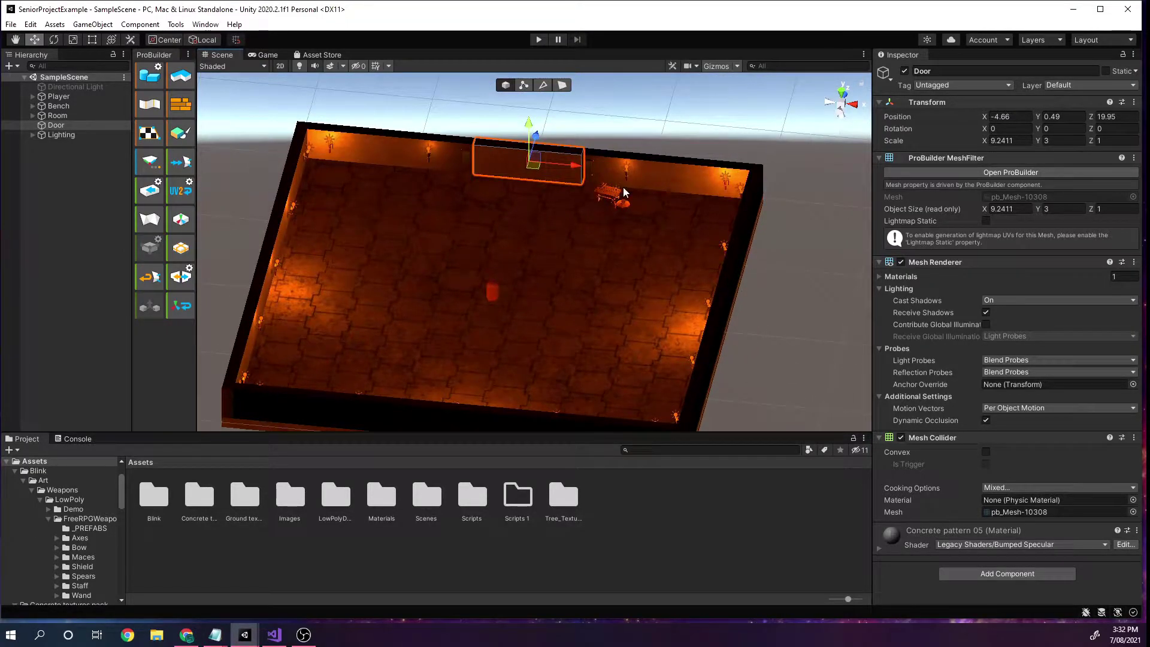
left_click(598, 193)
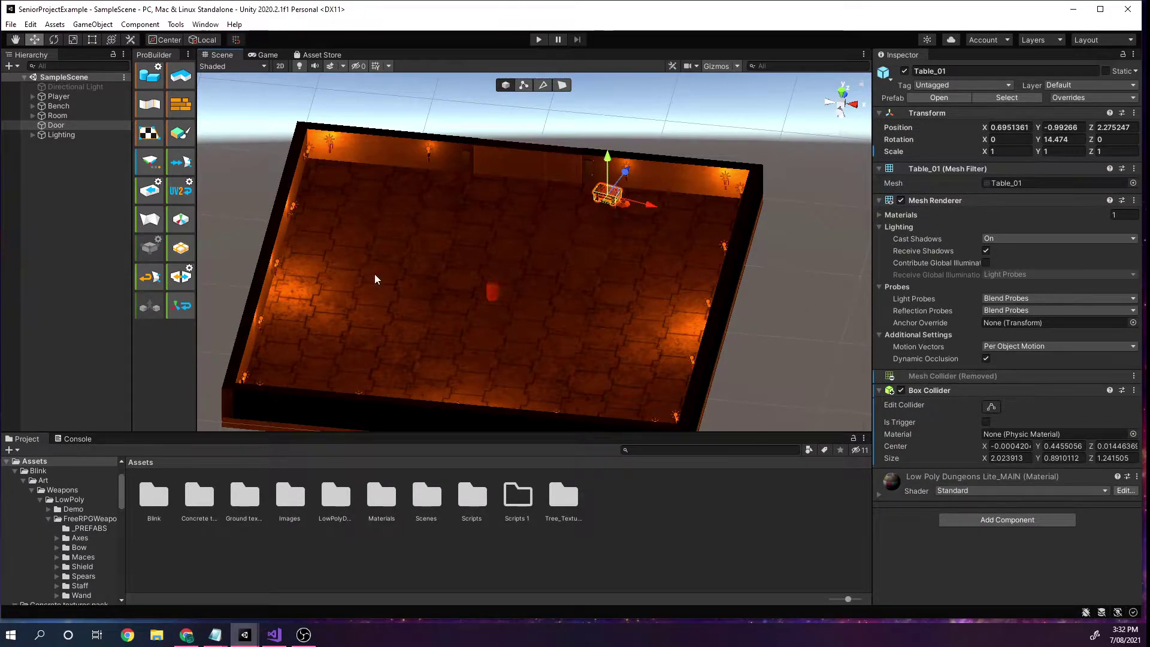
scroll(375, 274, "up", 3)
left_click(71, 322)
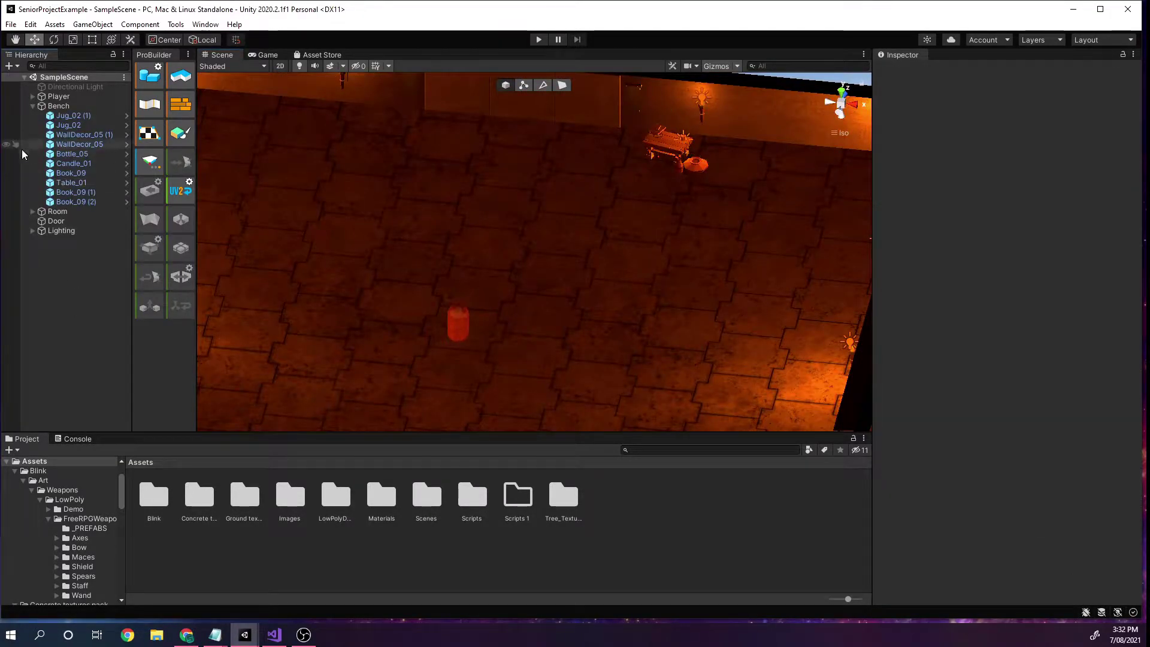
left_click(32, 106)
Add a 3D cube to the scene and move it over to the bench, at about X 7.29
right_click(45, 114)
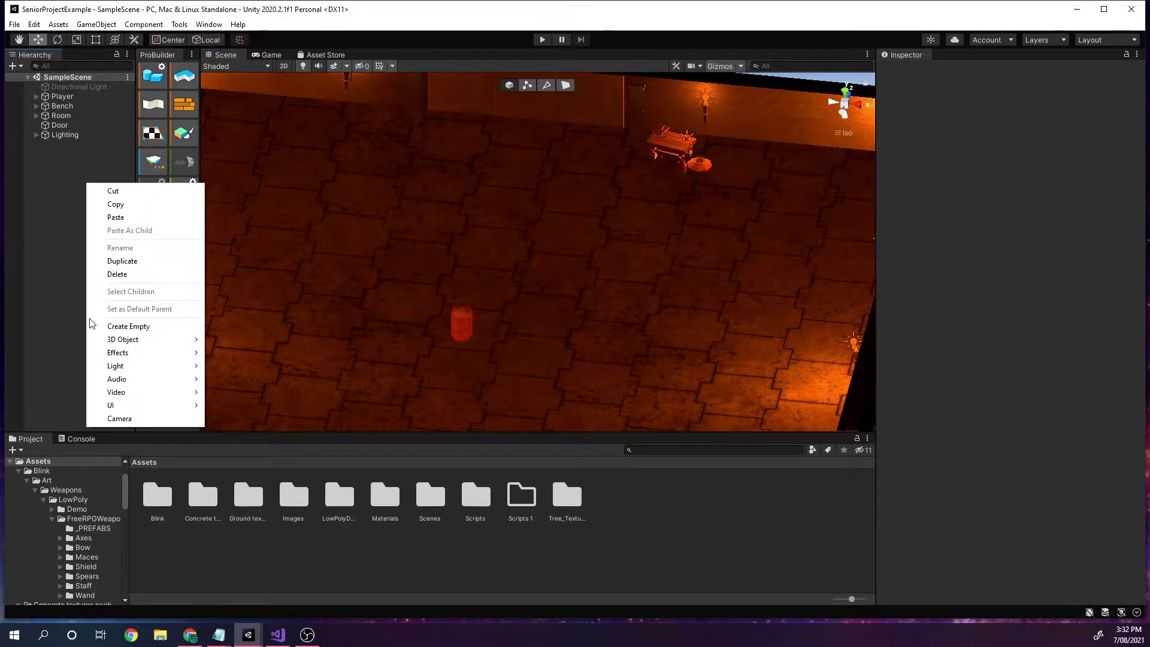
mouse_move(104, 343)
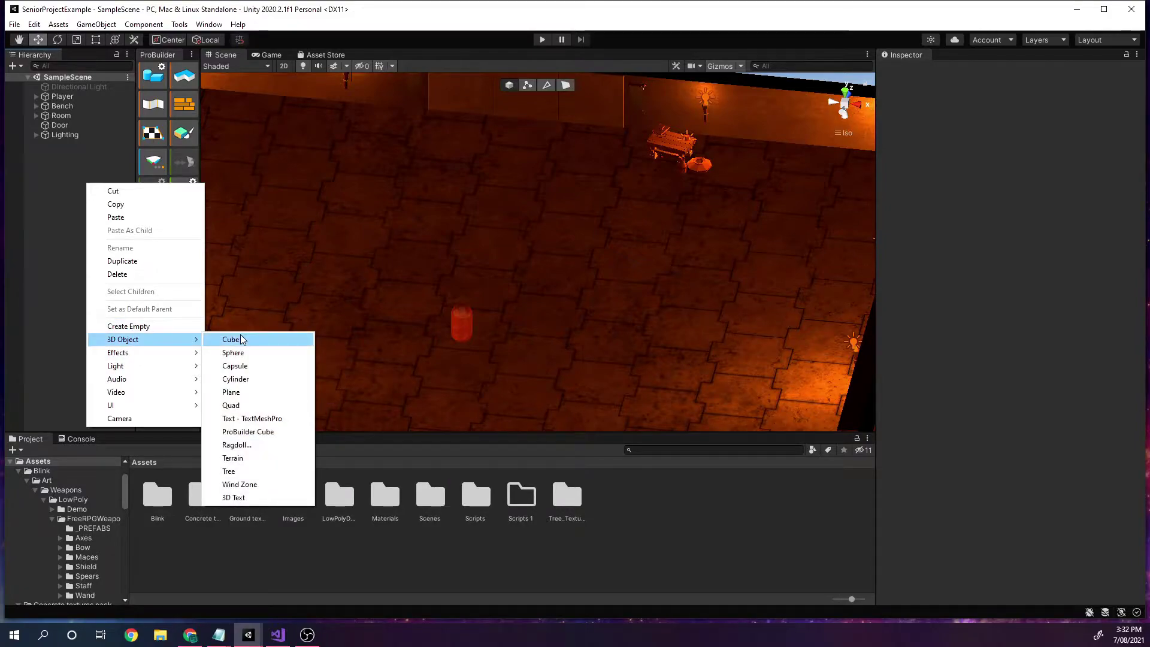
left_click(232, 339)
left_click(728, 143)
left_click(569, 141)
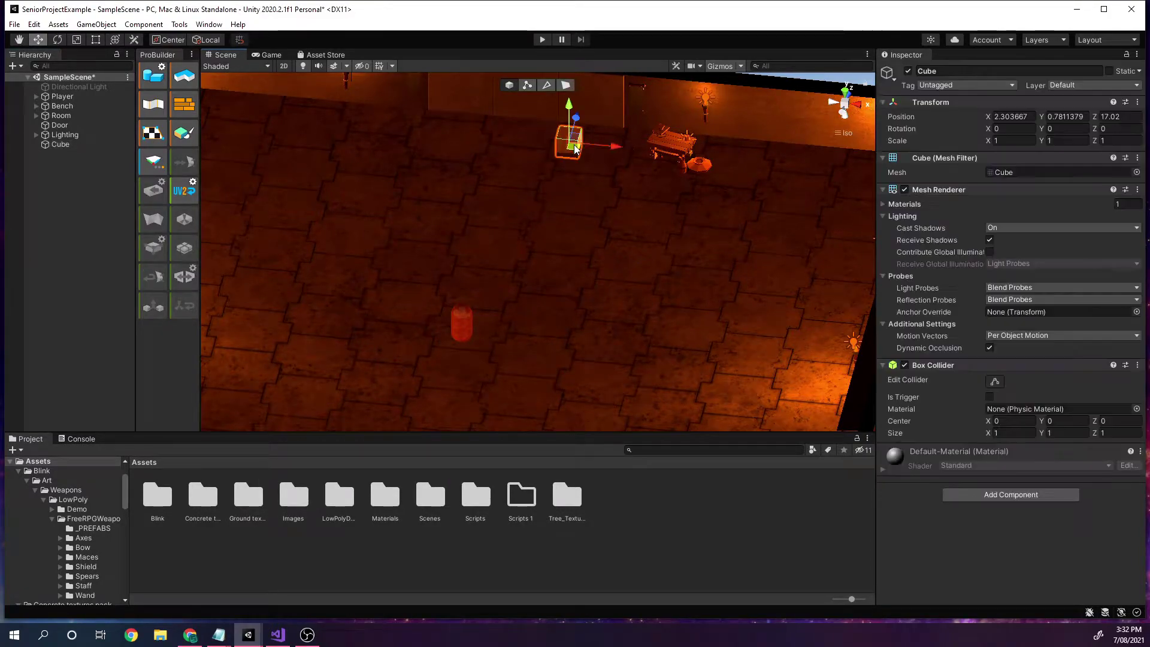
left_click_drag(609, 145, 707, 159)
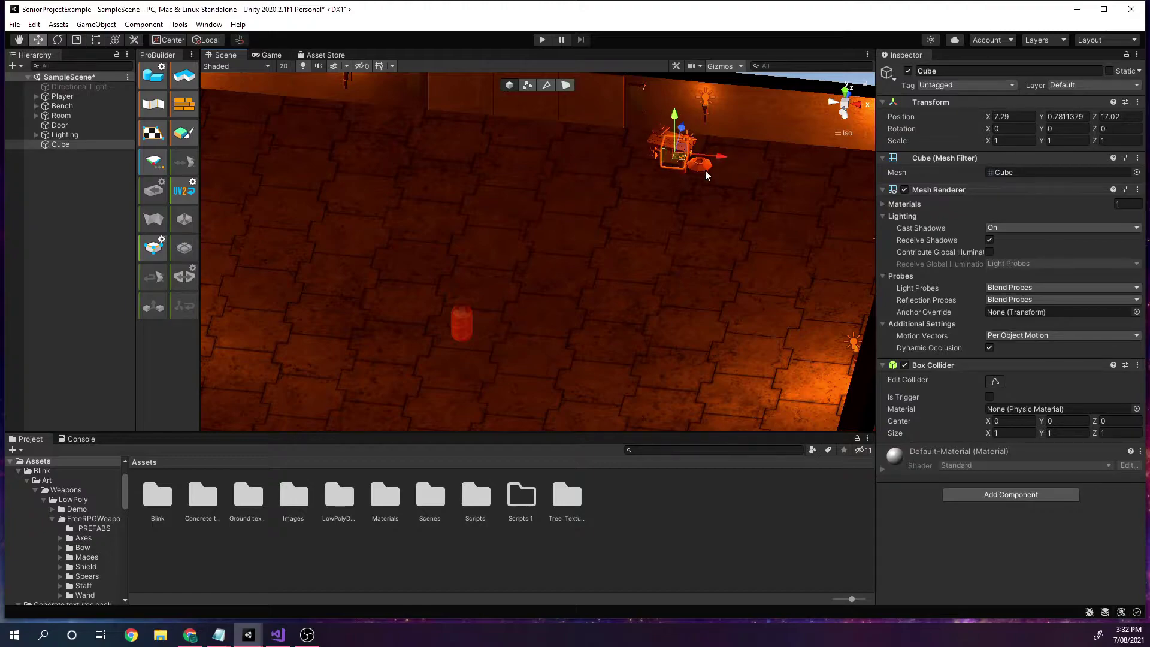
Set the cube's scale to 4 on X, Y and Z so it encloses the bench
left_click(1024, 140)
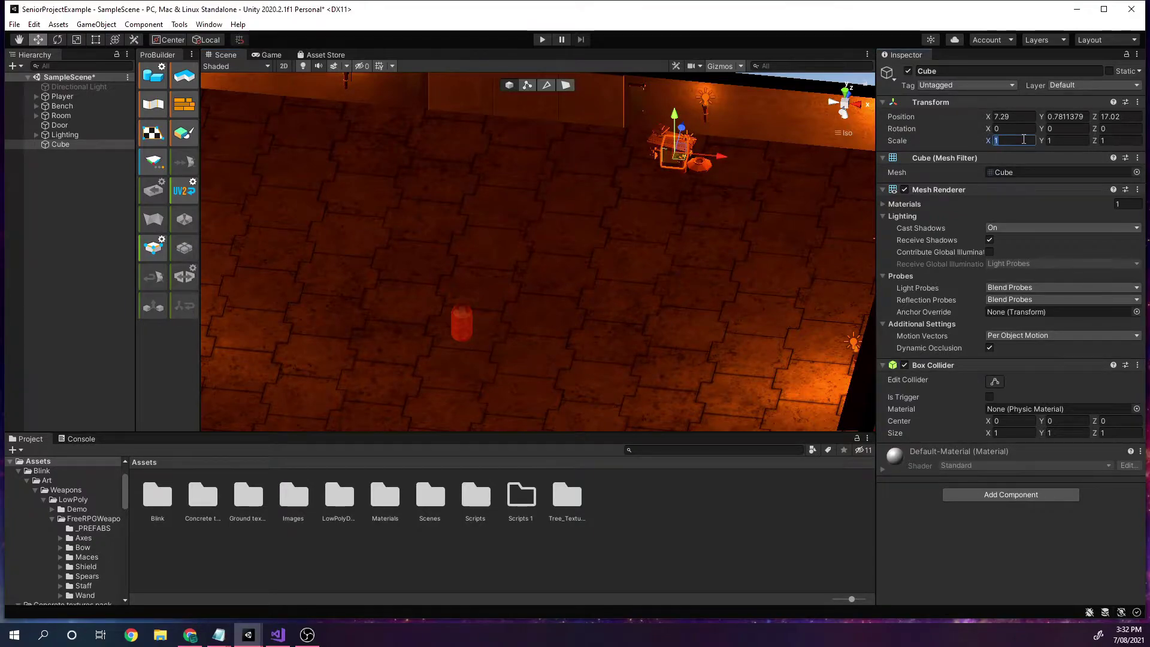
type("2")
key("BackSpace")
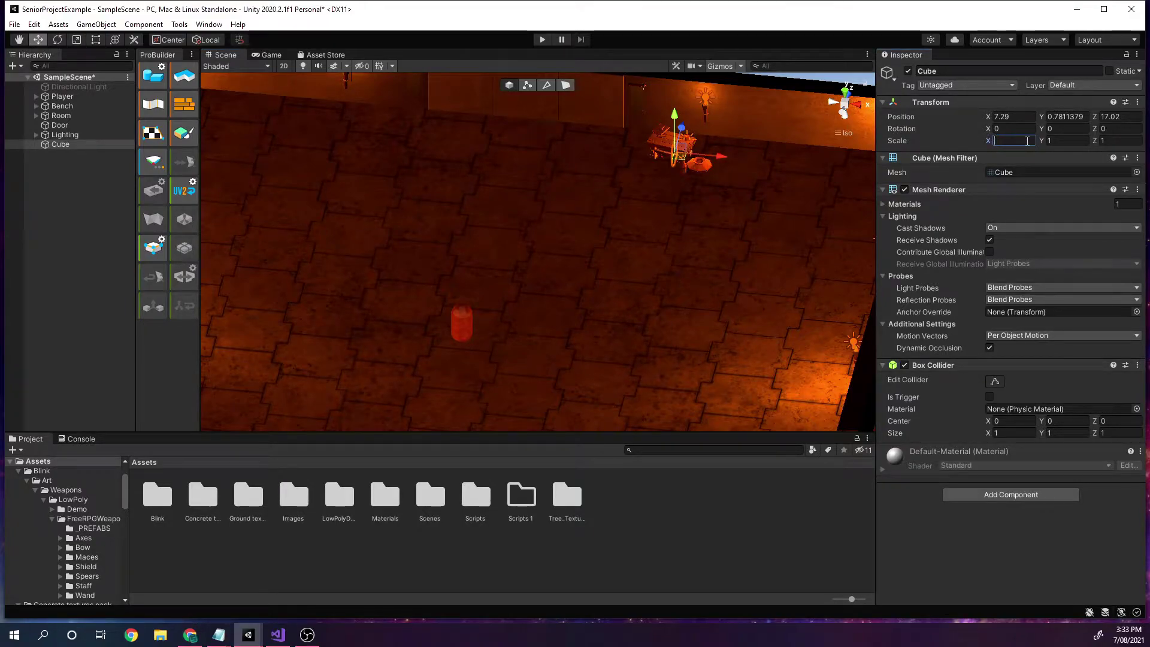
type("3")
key("BackSpace")
type("4")
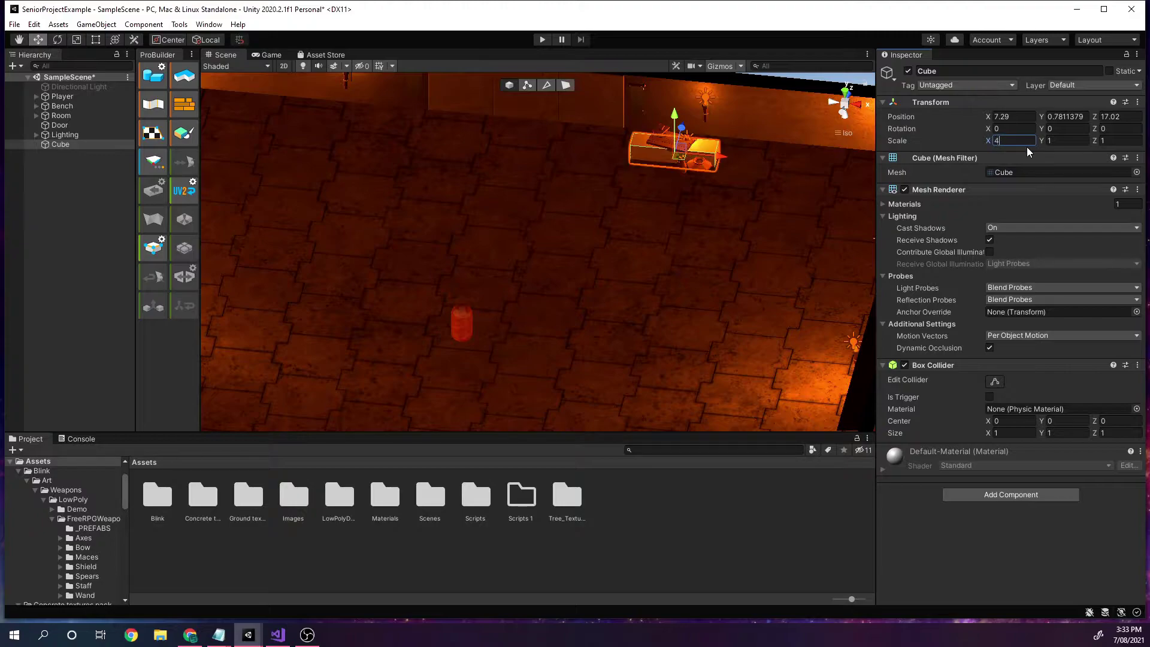
left_click(1060, 141)
type("4")
left_click(1116, 140)
type("4")
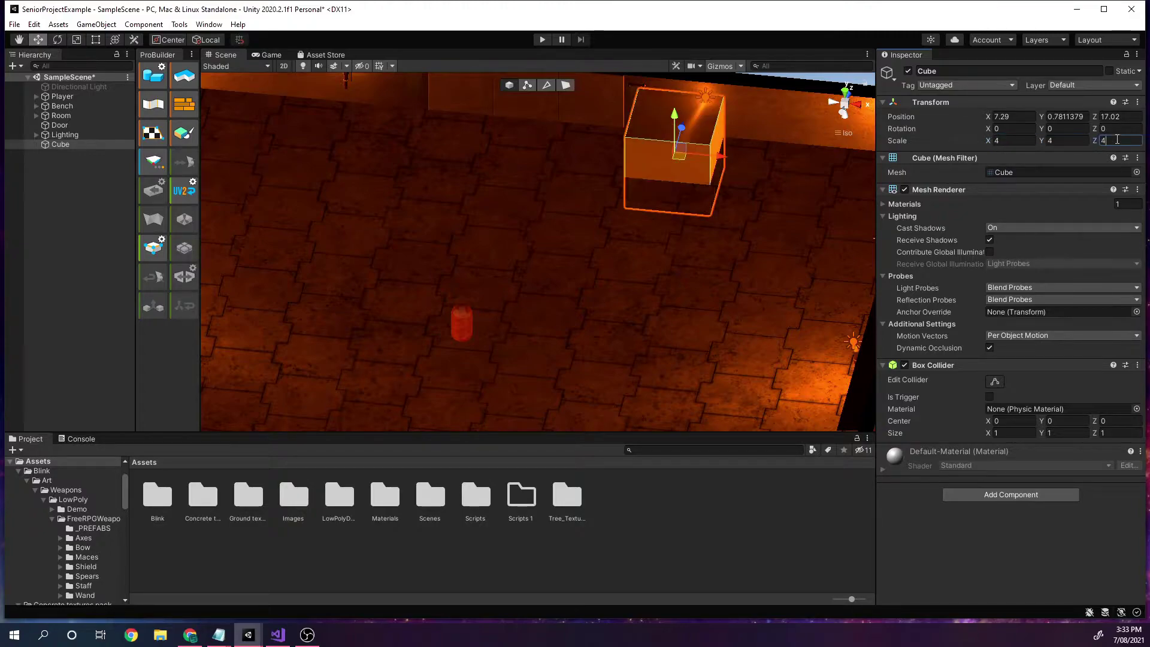
Make the cube an invisible trigger named Bench_Trigger at about Y 1.71, Z 16.53, with Mesh Renderer off and Is Trigger on
right_click_drag(739, 190, 622, 191)
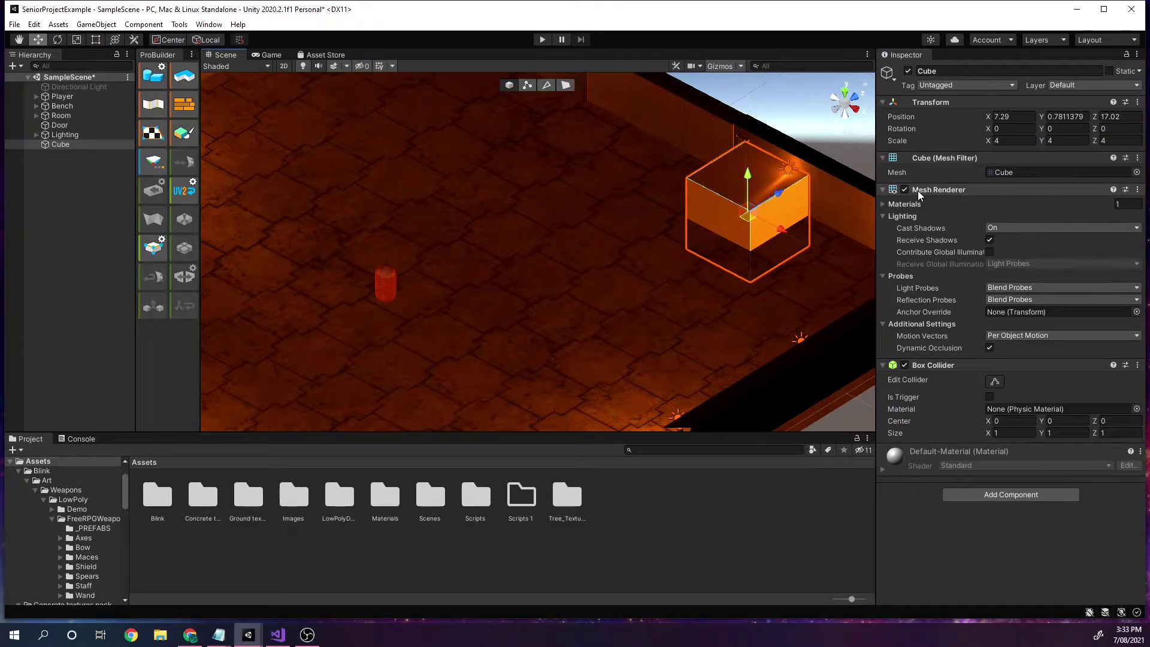
left_click(904, 189)
mouse_move(779, 231)
left_mouse_down("alt")
mouse_move(745, 230)
mouse_move(719, 198)
mouse_move(677, 233)
mouse_move(641, 236)
mouse_move(628, 163)
mouse_move(707, 209)
mouse_move(767, 186)
mouse_move(784, 216)
left_mouse_up("alt")
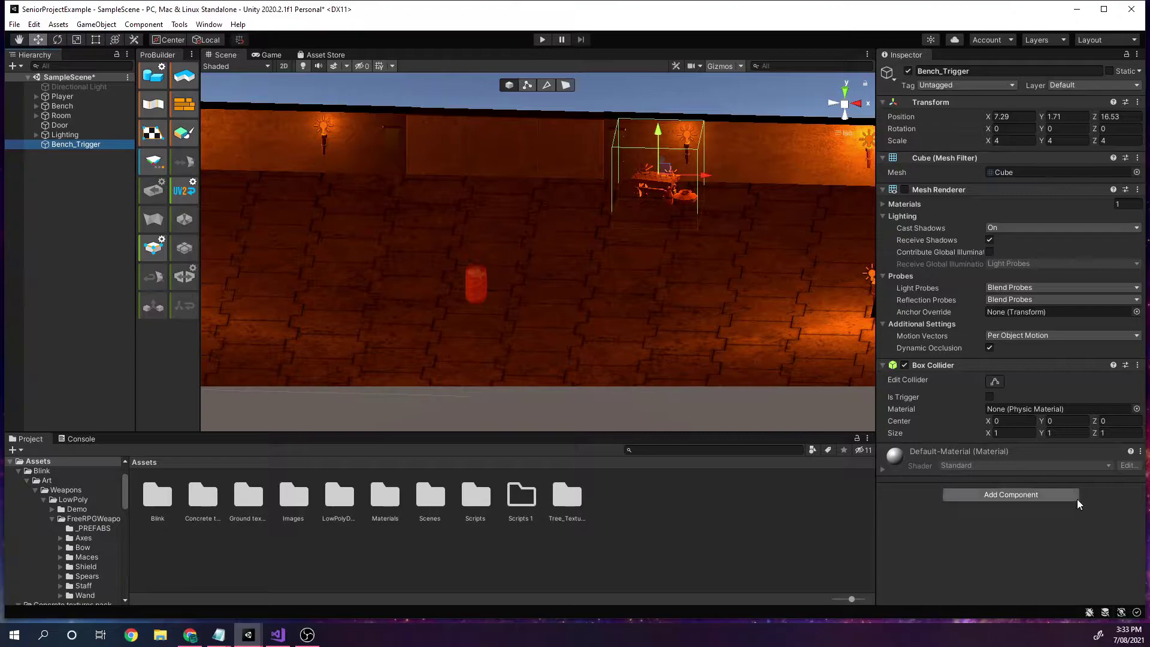
left_click(989, 396)
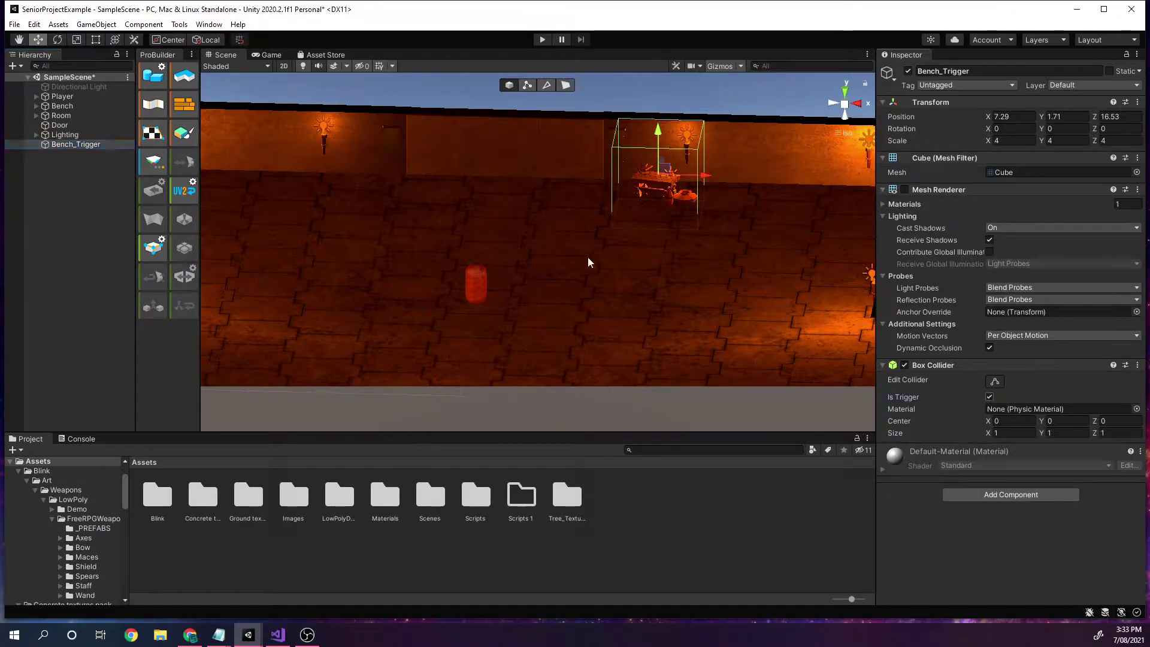
Create a UI canvas at the root of the scene and name it EPrompt_Canvas
middle_click_drag(586, 236, 547, 289)
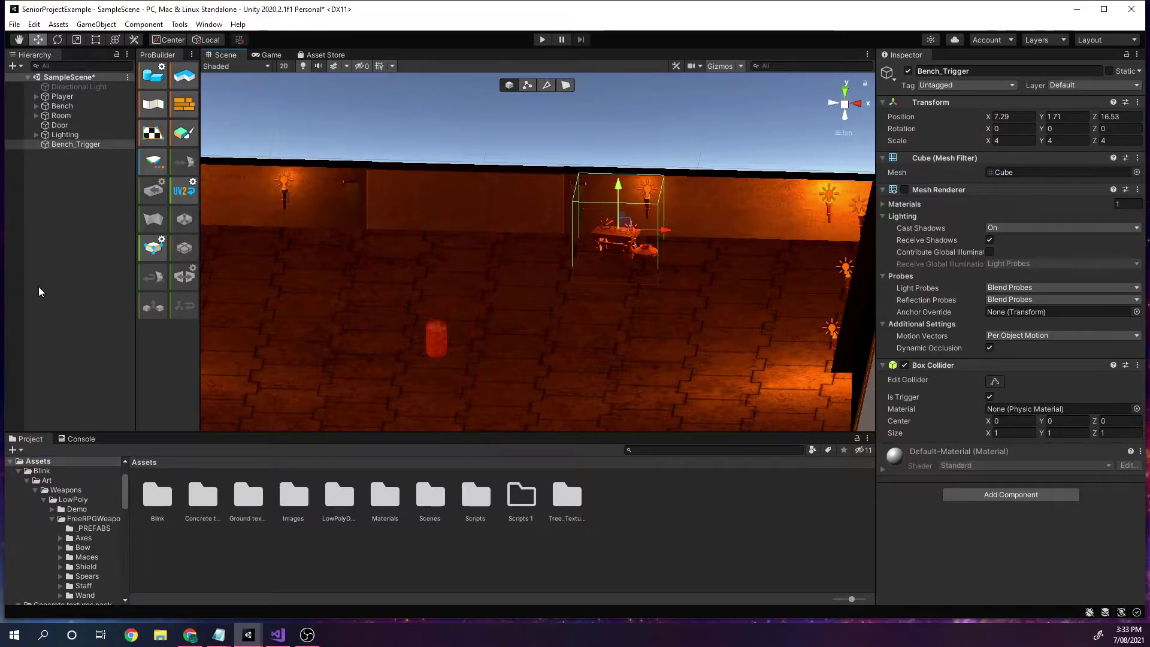
left_click(46, 246)
right_click(71, 207)
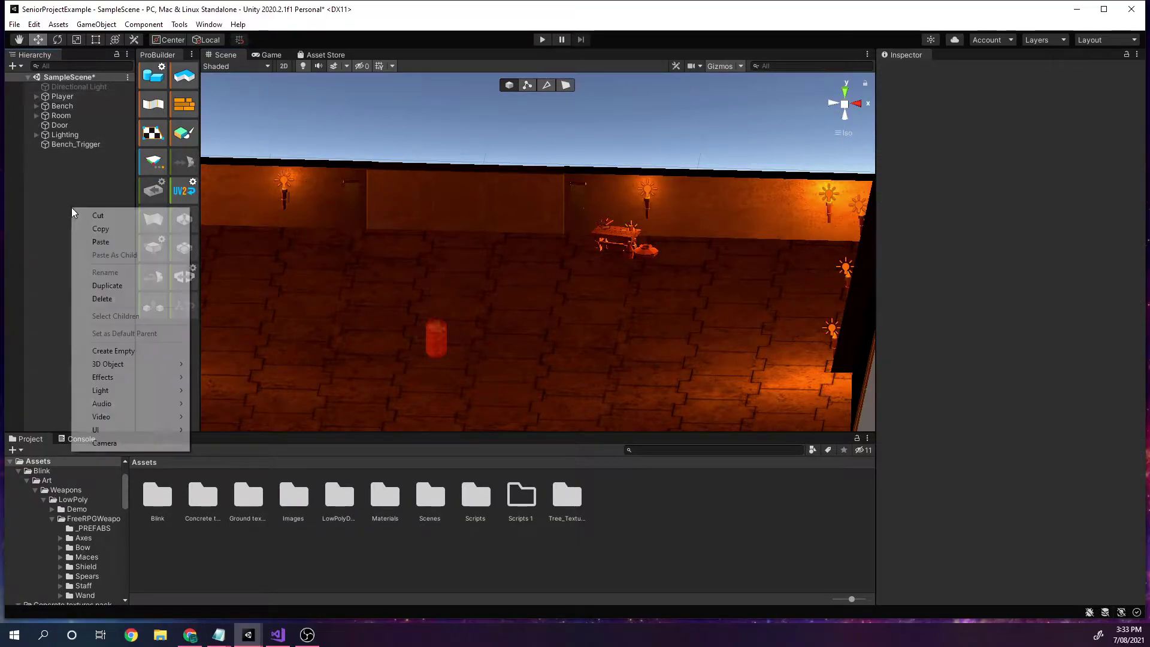
mouse_move(110, 429)
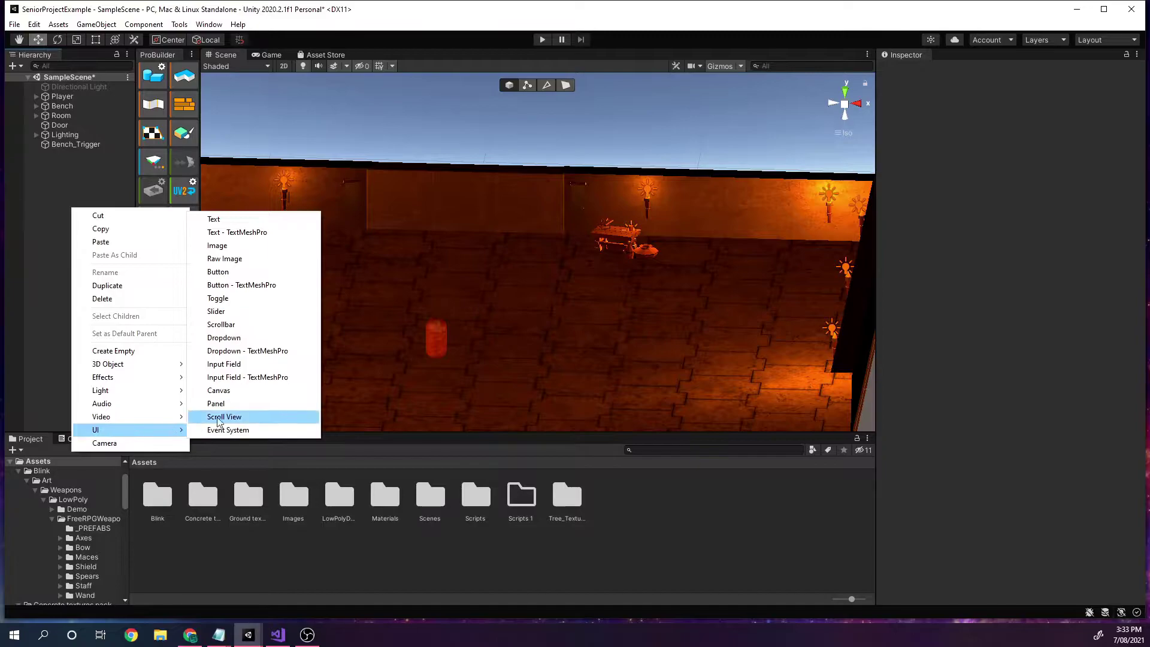
left_click(234, 391)
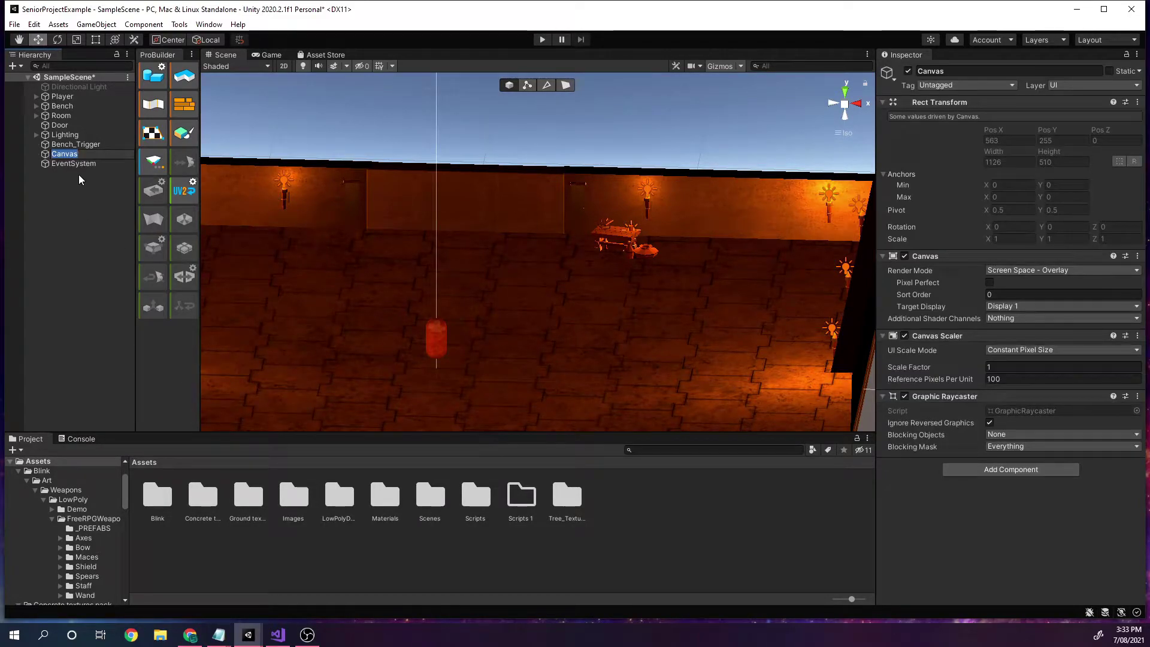
type("Eprompt_")
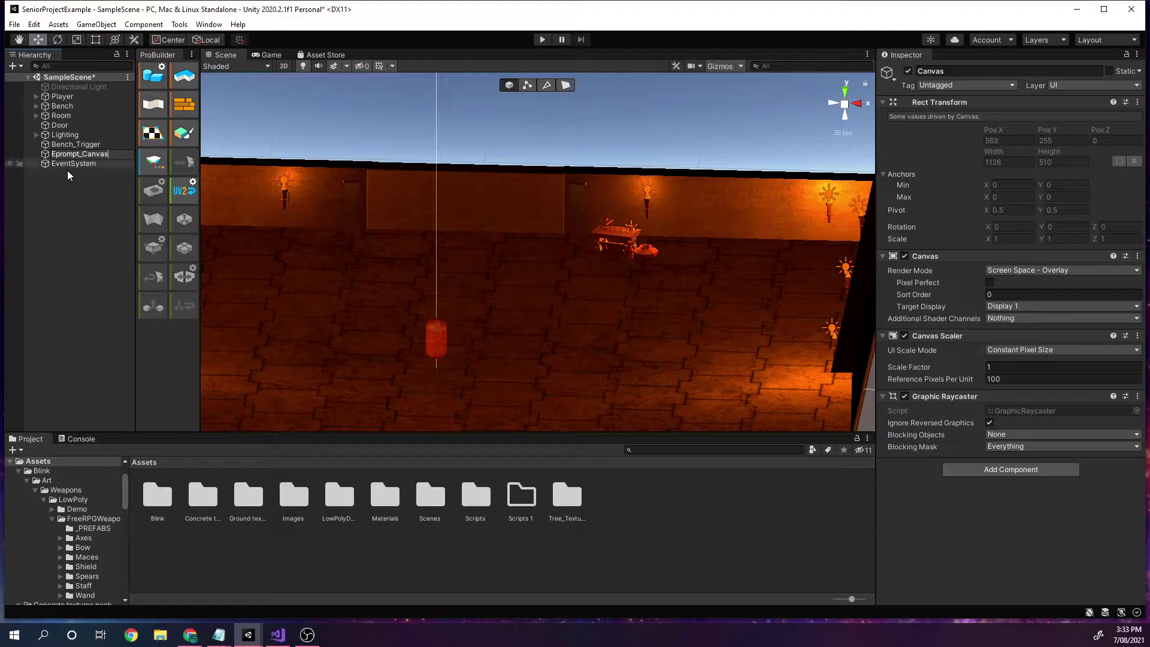
key("BackSpace")
type("P")
key("Return")
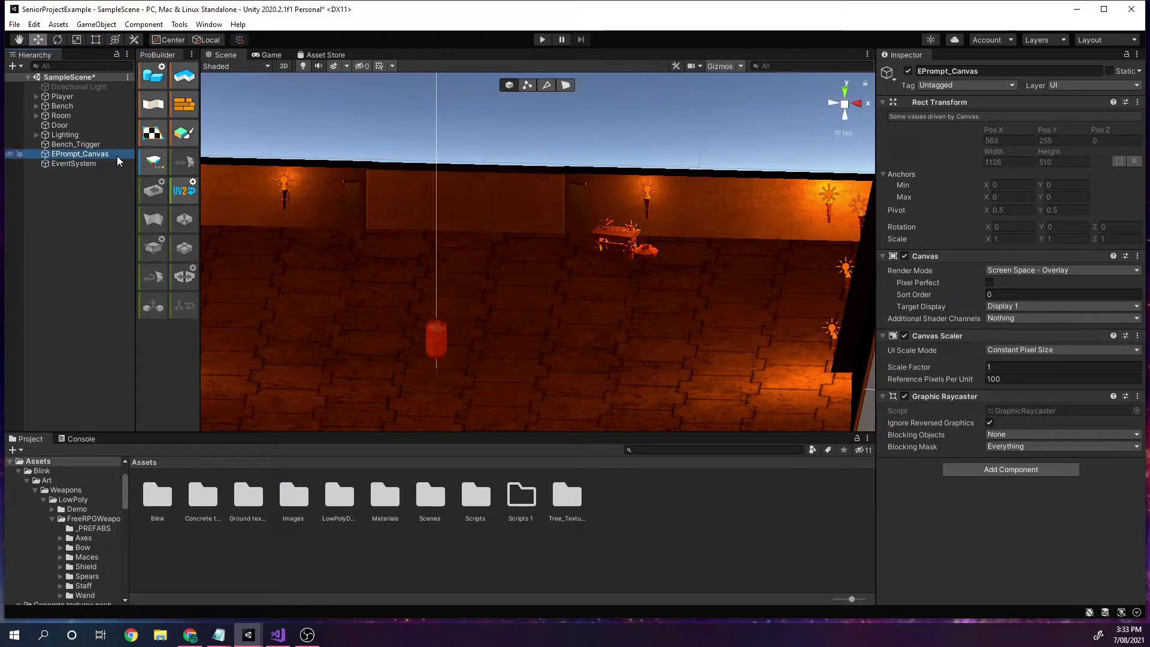
Add a UI Text object as a child of EPrompt_Canvas and name it EPrompt_Text
right_click(74, 152)
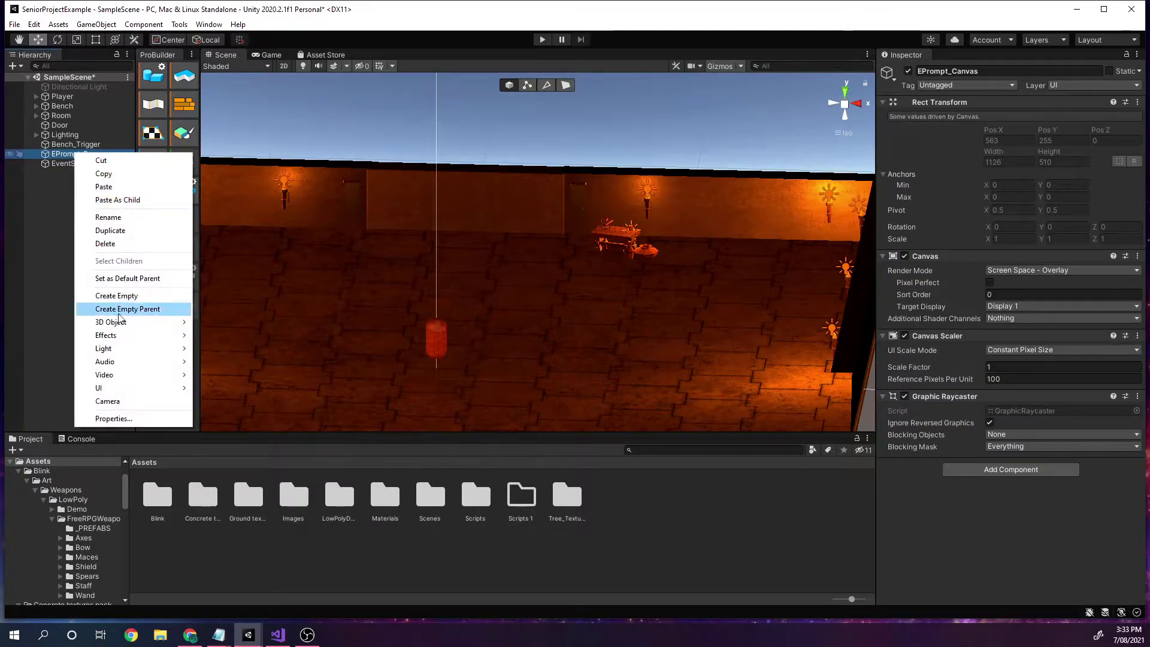
mouse_move(120, 388)
left_click(257, 390)
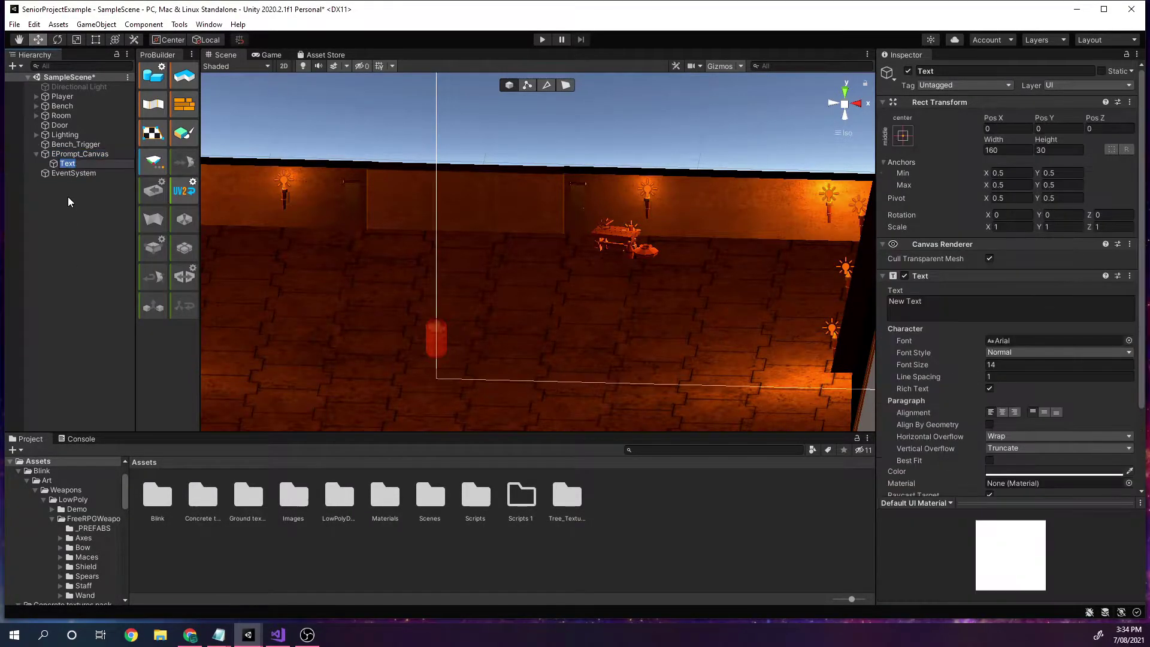
left_click(945, 70)
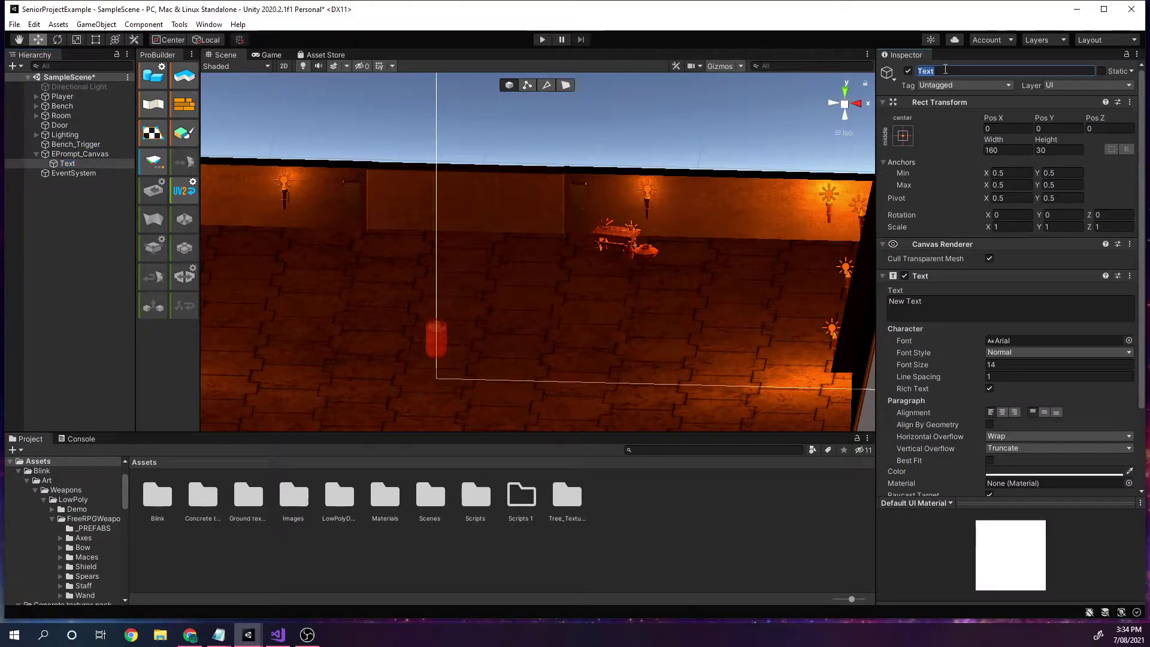
type("EPrompt_")
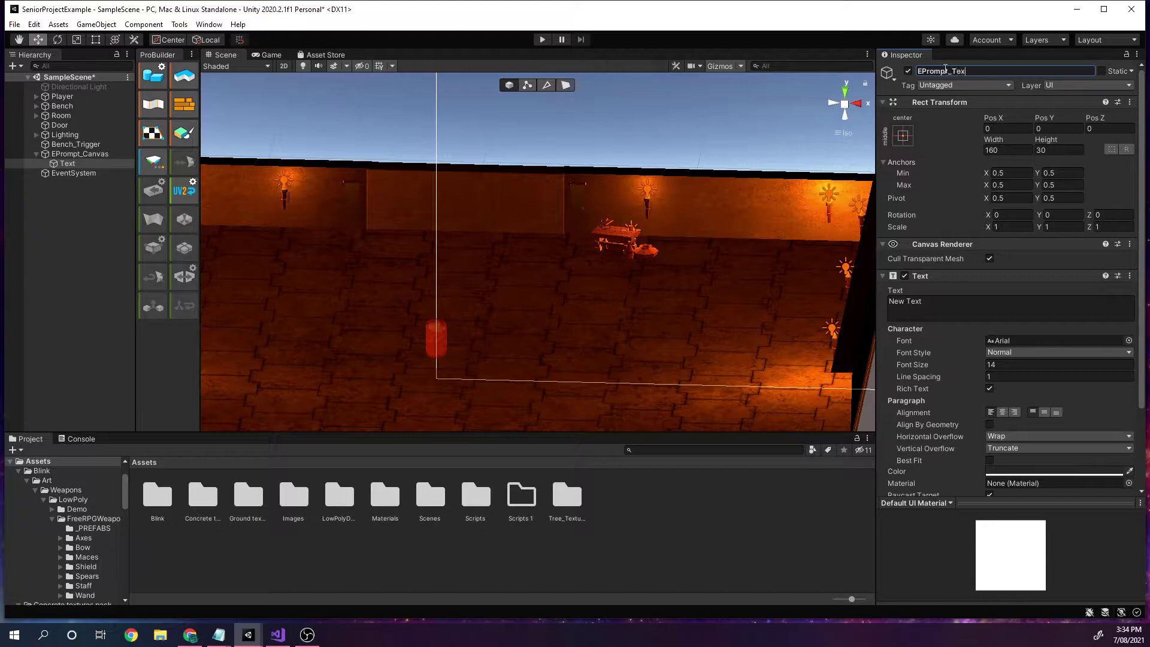
key("Return")
Frame EPrompt_Text in the scene and set its width to 500 and height to 200
left_click(63, 199)
double_click(63, 166)
scroll(442, 282, "down", 10)
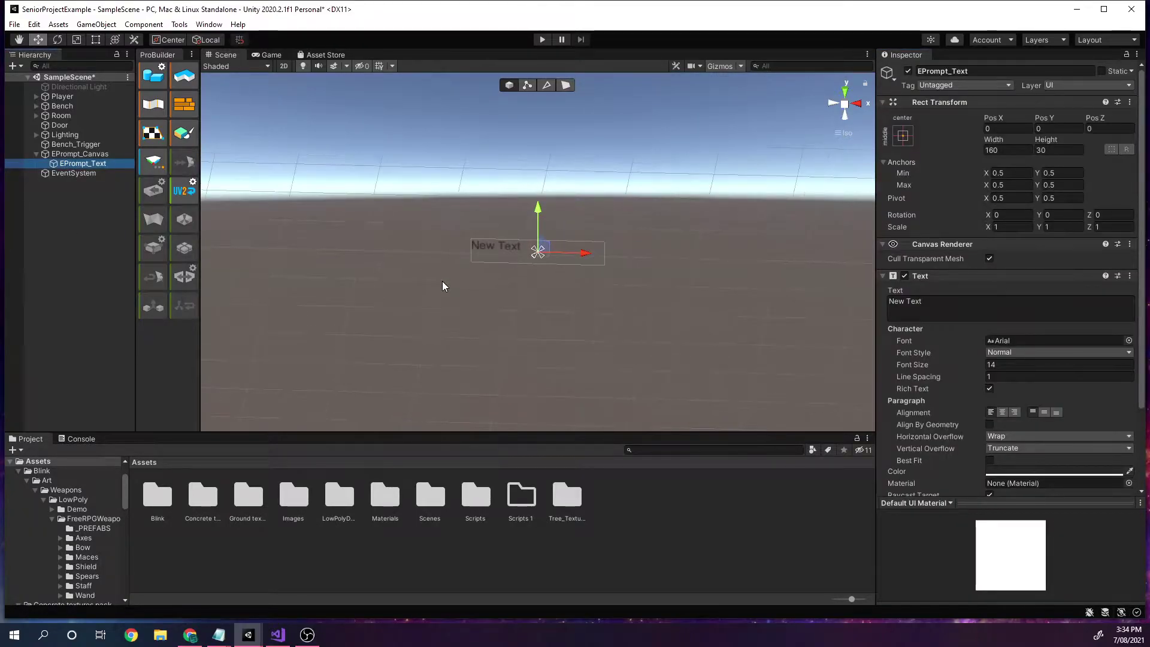
scroll(494, 268, "up", 4)
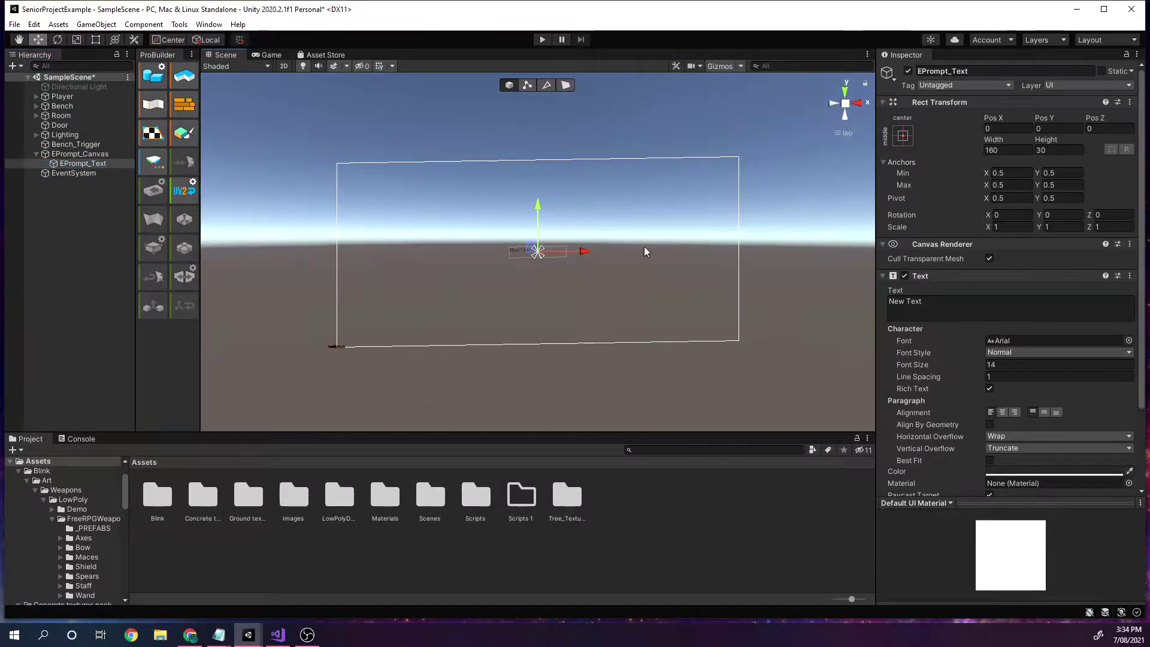
left_click(1012, 150)
type("500")
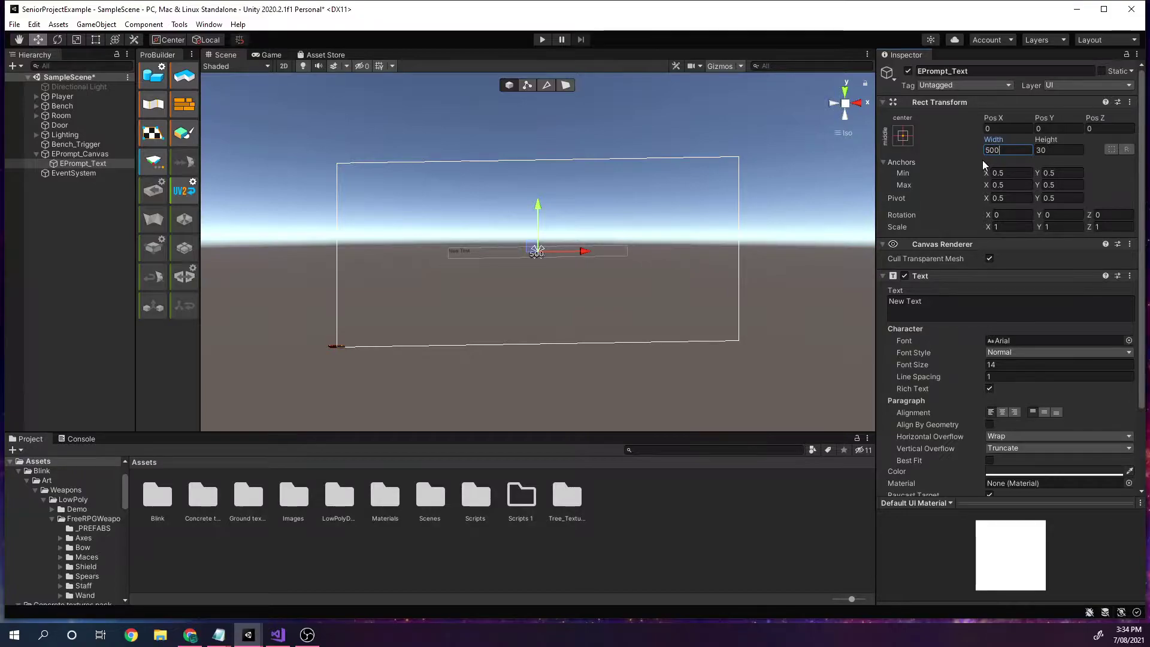
left_click(1044, 150)
type("200")
Set the font size of EPrompt_Text to 80
left_click(946, 365)
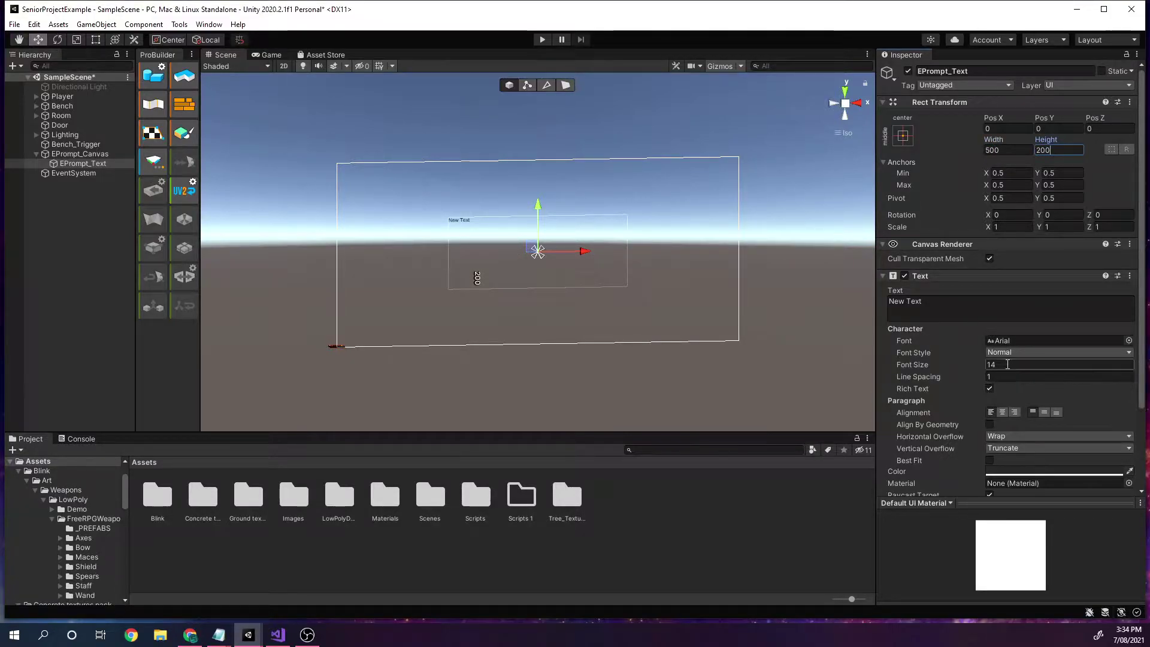
type("100")
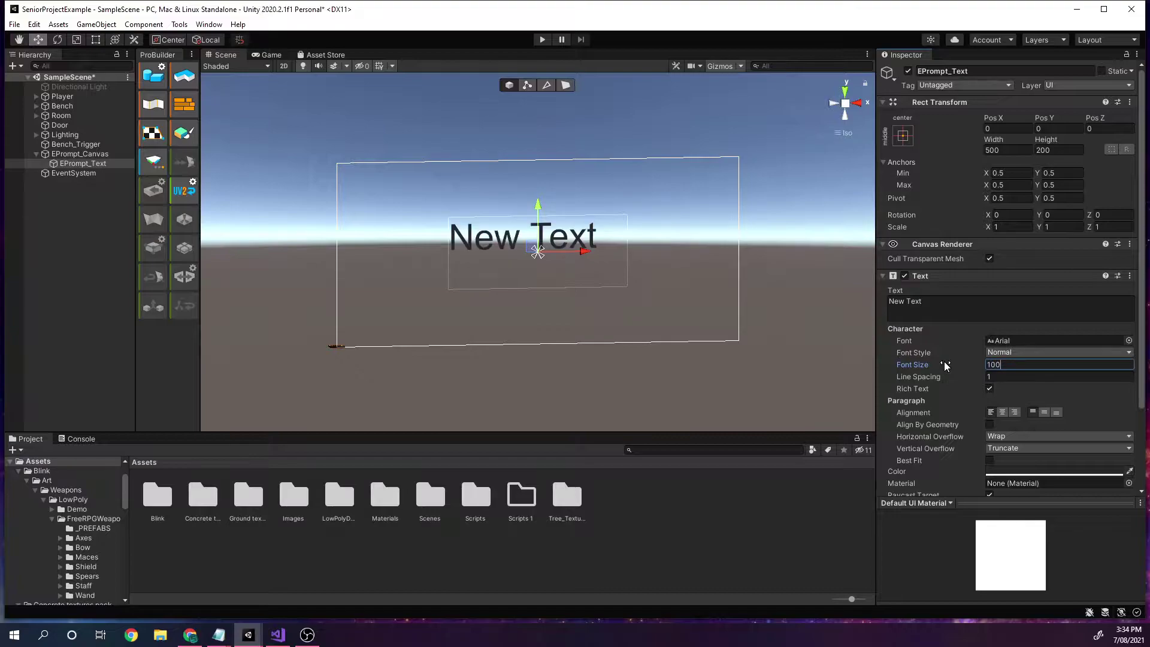
key("BackSpace")
key("BackSpace")
key("BackSpace")
type("80")
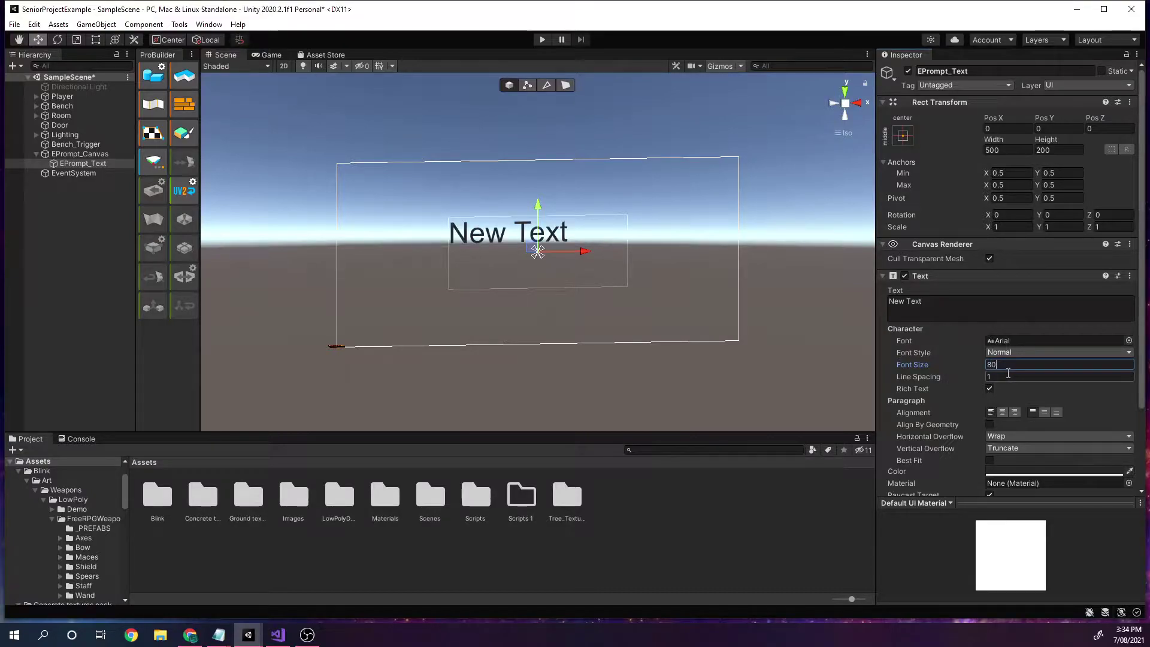
Change the content of EPrompt_Text to "Press E to Interact" and set its width to 700
left_click_drag(935, 311, 855, 302)
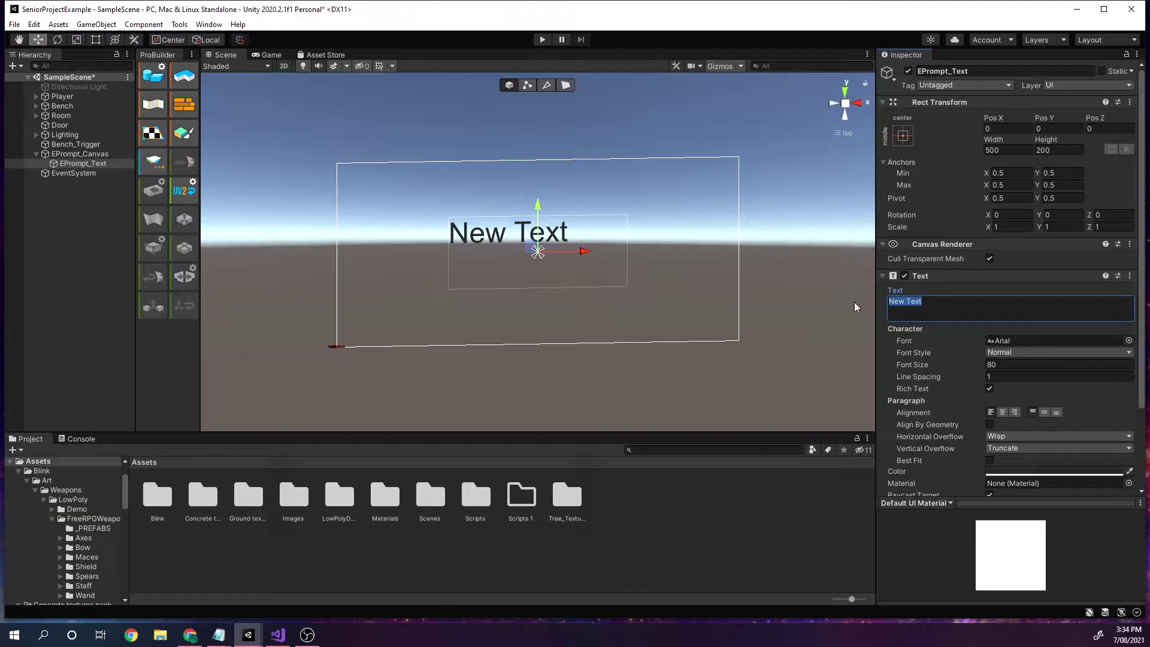
type("Press E to Interact")
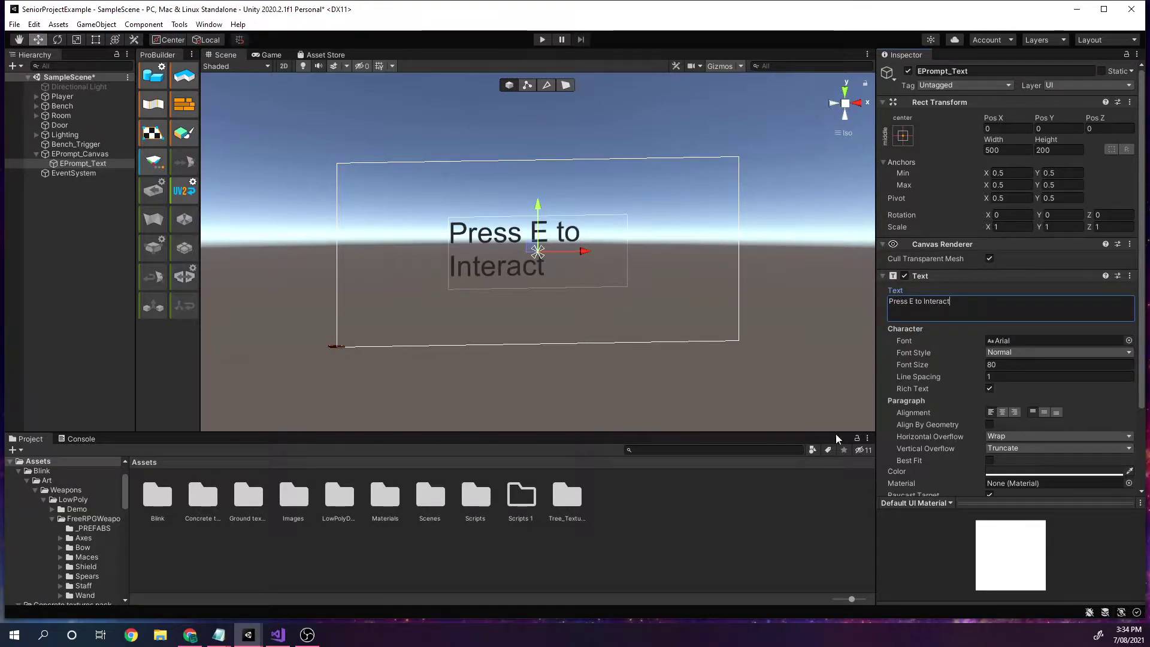
left_click(983, 149)
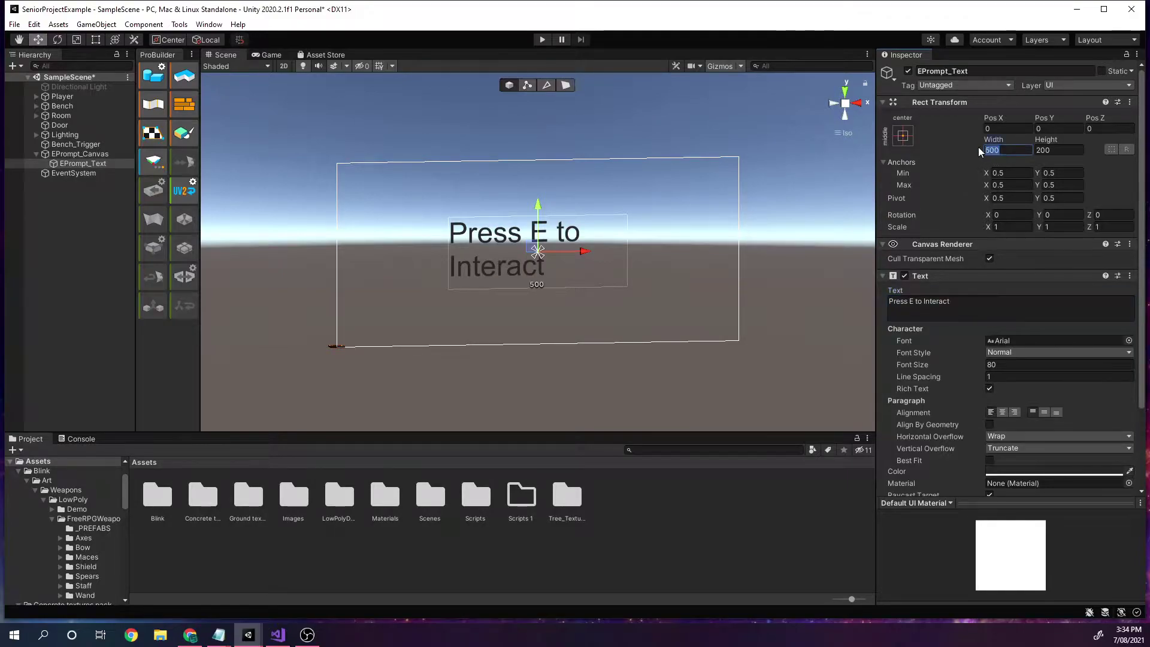
type("70")
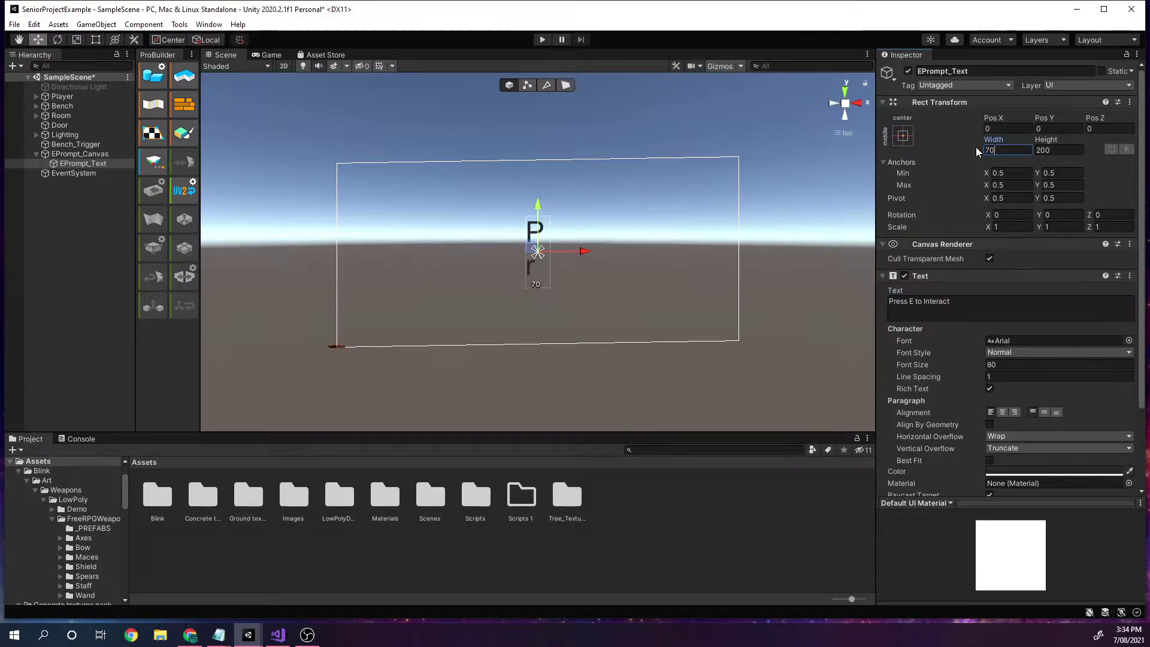
type("0")
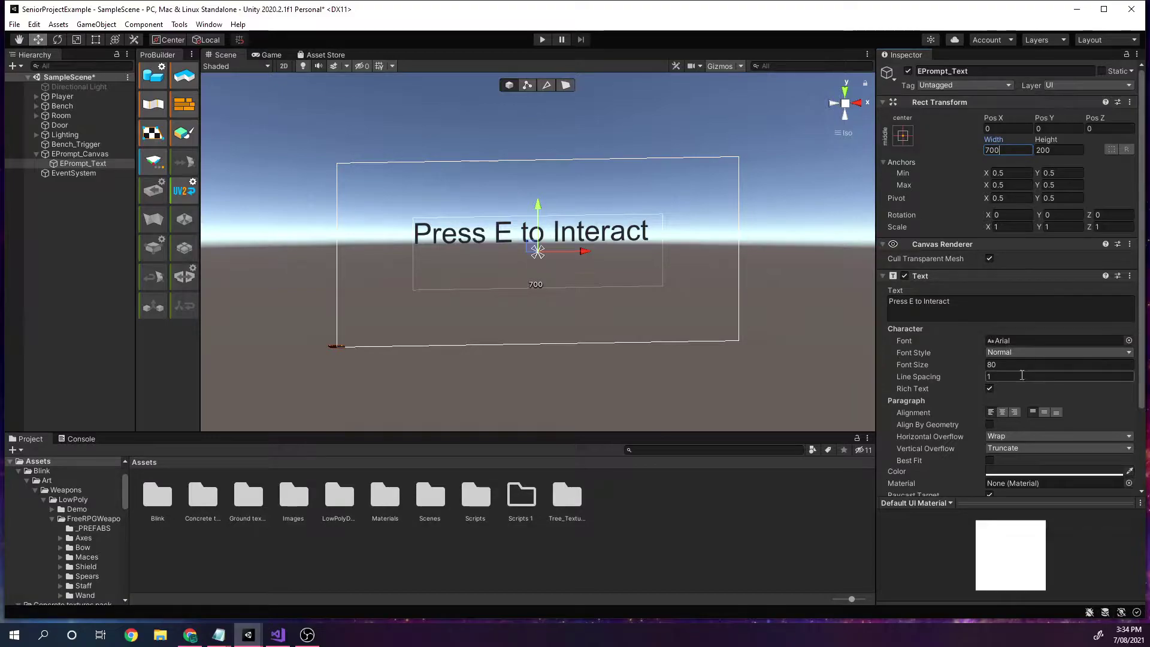
Centre the prompt text horizontally and vertically within its box and set its color to white
left_click(1045, 412)
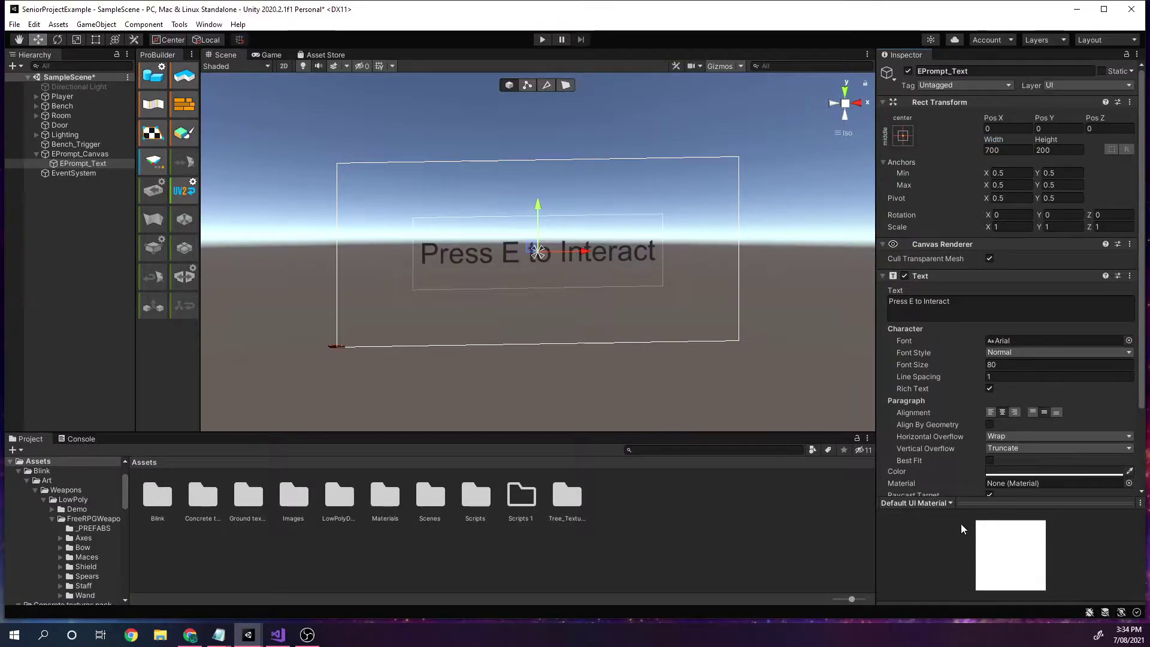
left_click(1018, 472)
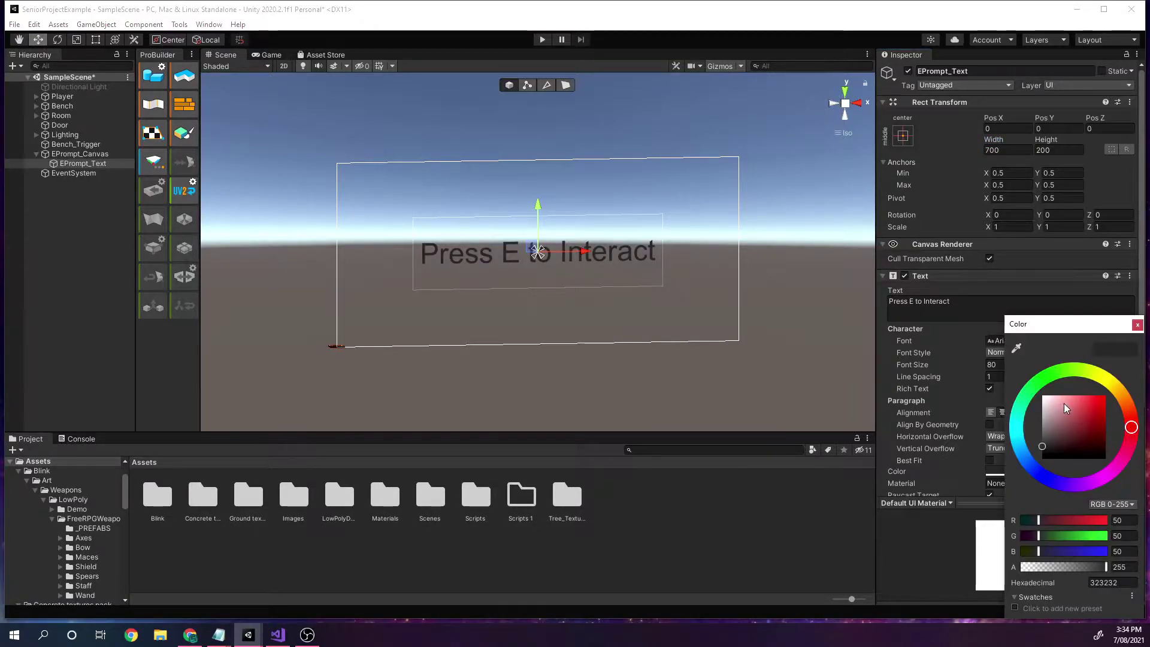
left_click_drag(1064, 408, 1044, 397)
left_click(1137, 325)
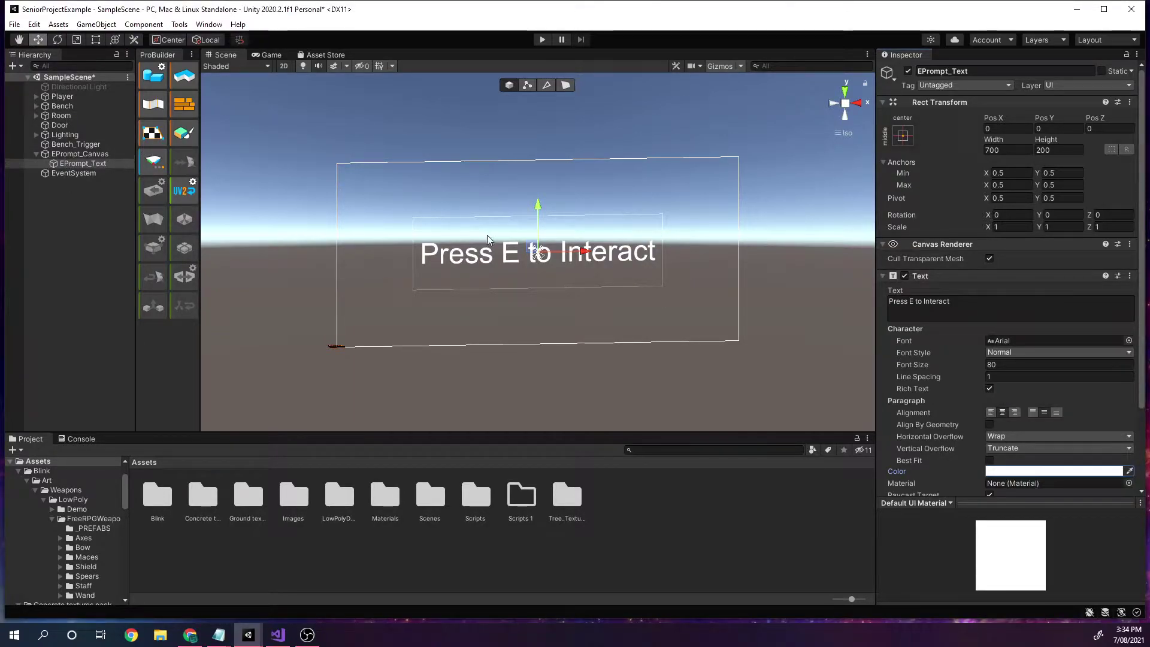
Play-test the scene, walking around the bench to check how the prompt looks on screen, and exit play mode
left_click(541, 39)
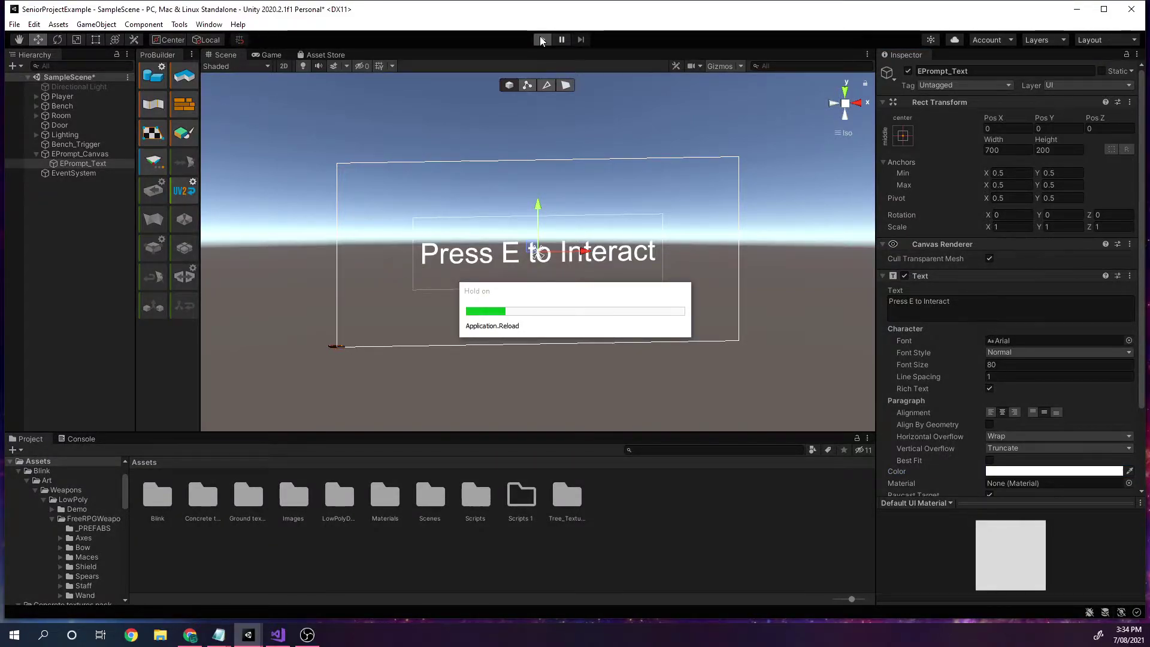
key("w")
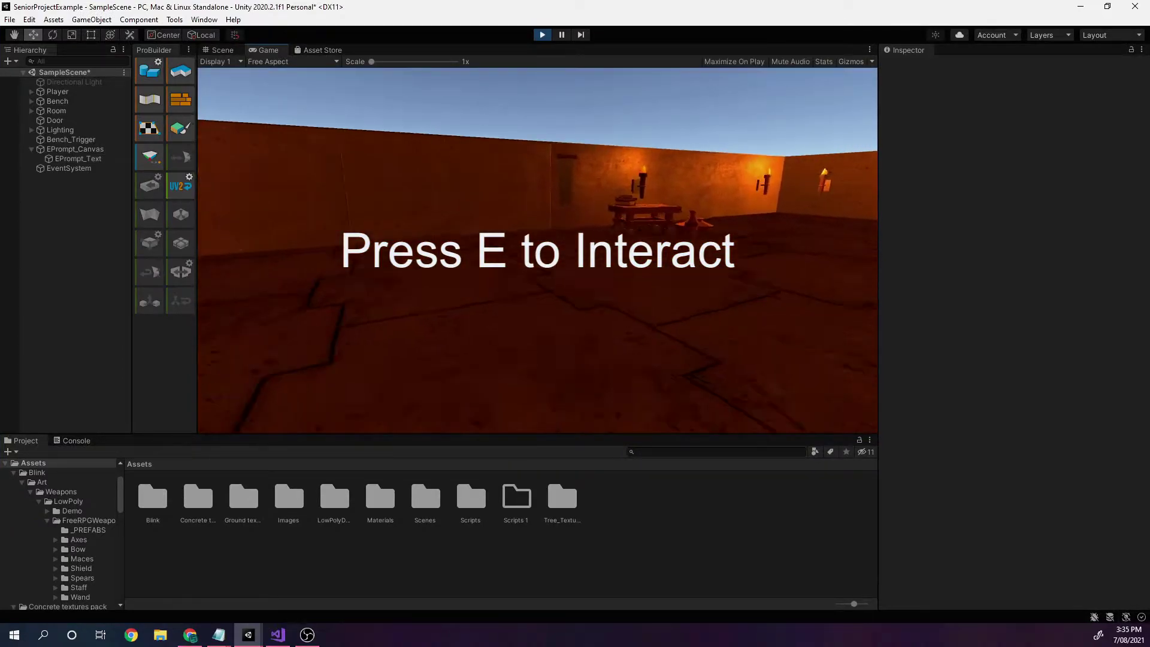
key("s")
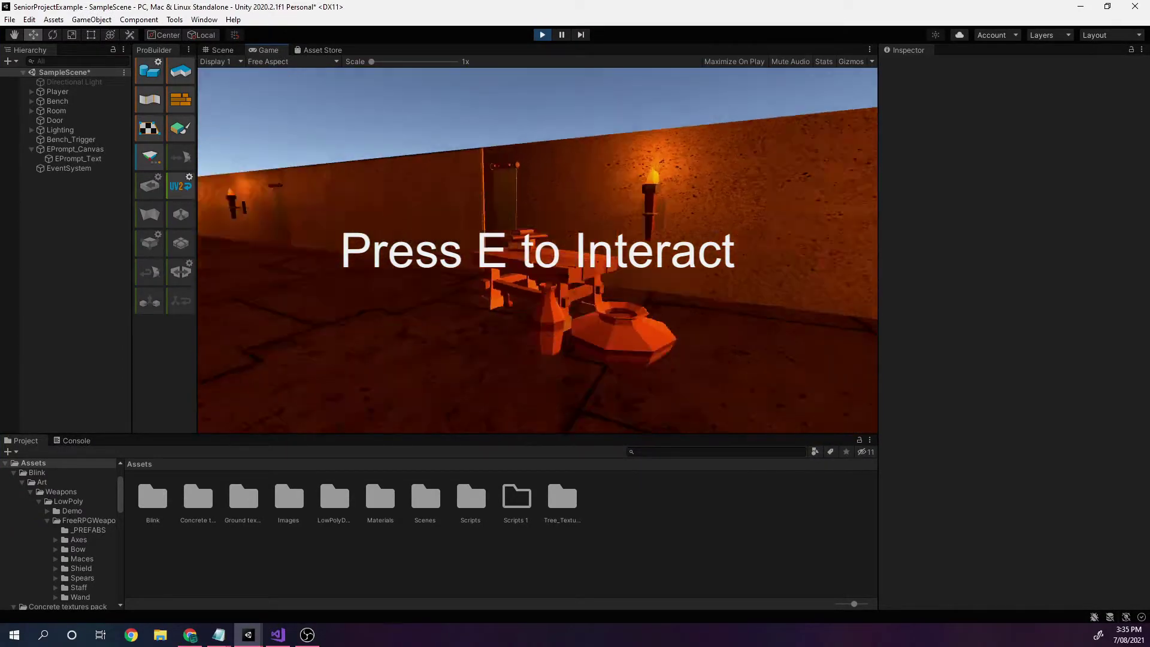
key("w")
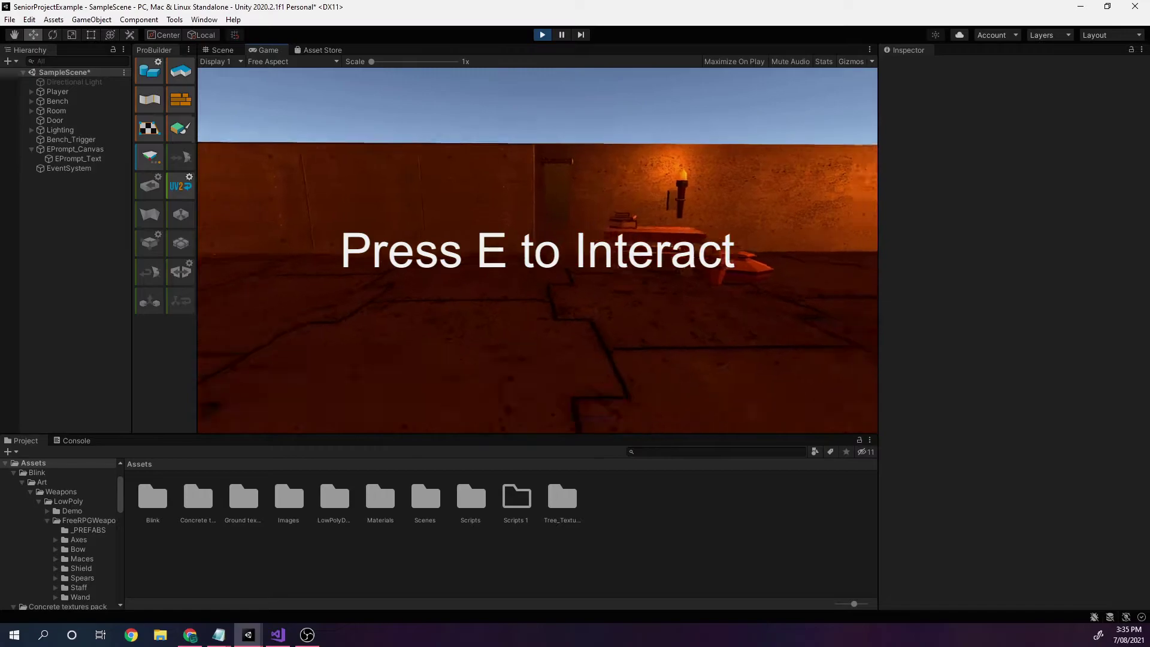
key("s")
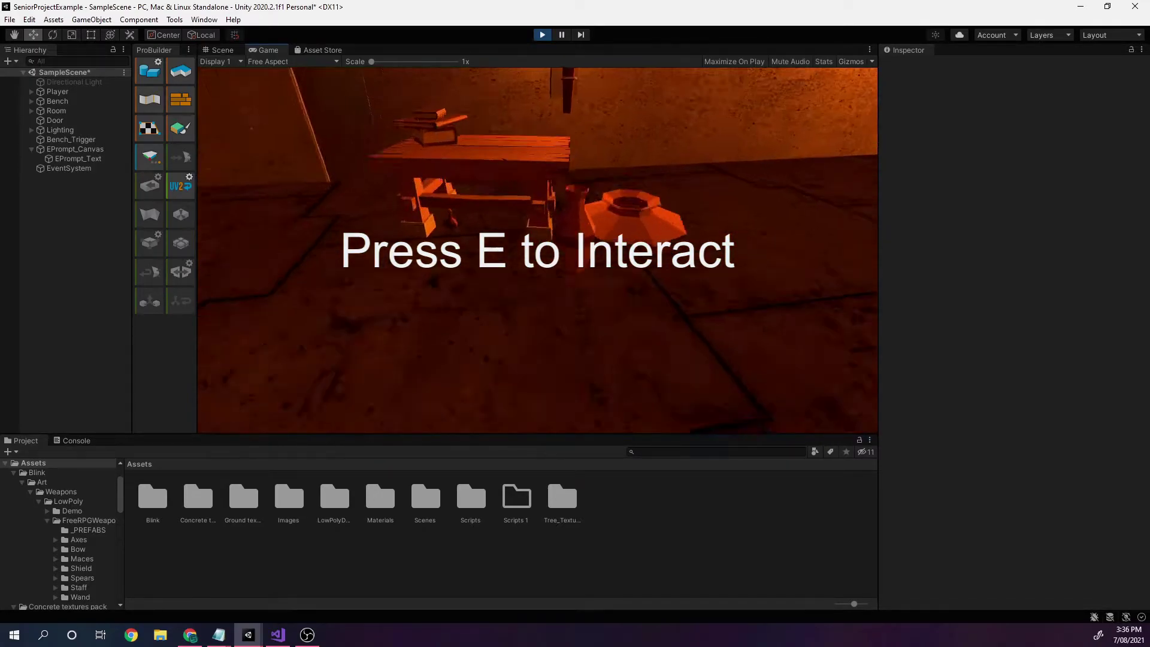
key("w")
key("s")
key("Escape")
key("s")
key("ctrl+p")
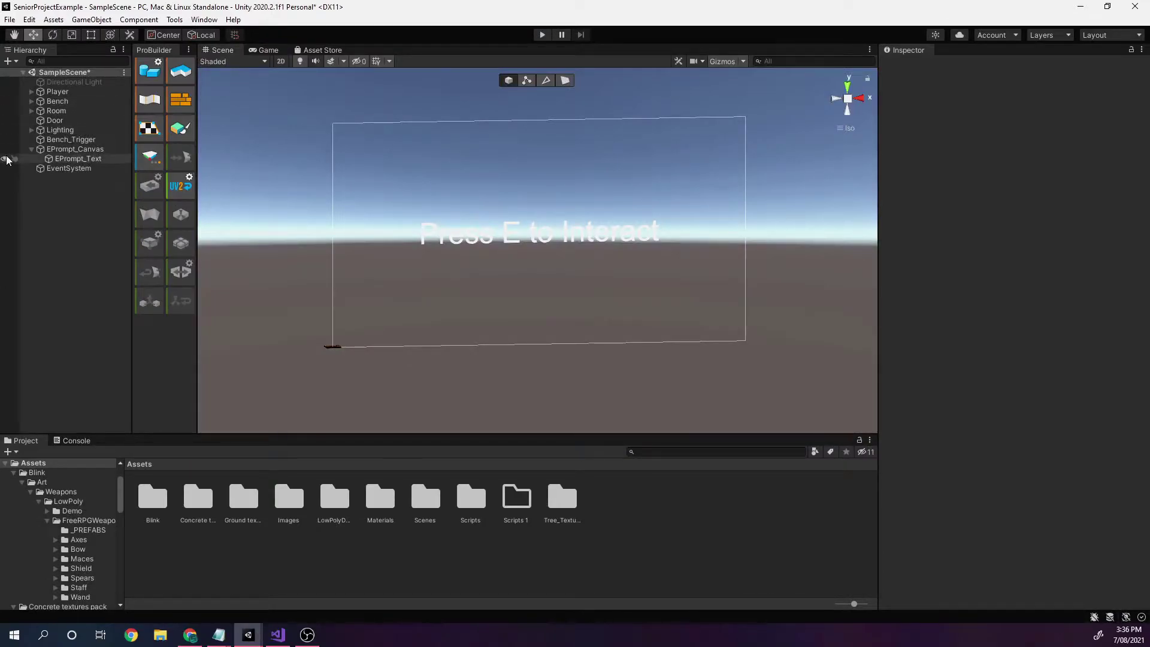
Disable the Canvas component of EPrompt_Canvas
left_click(31, 149)
left_click(60, 151)
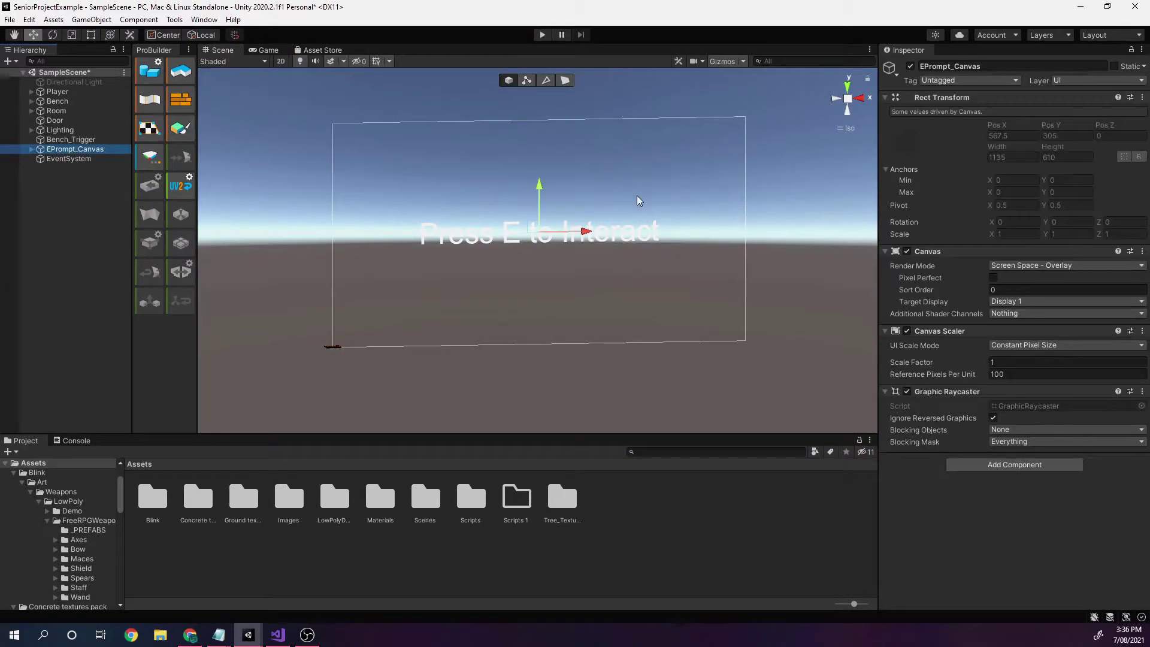
left_click(908, 252)
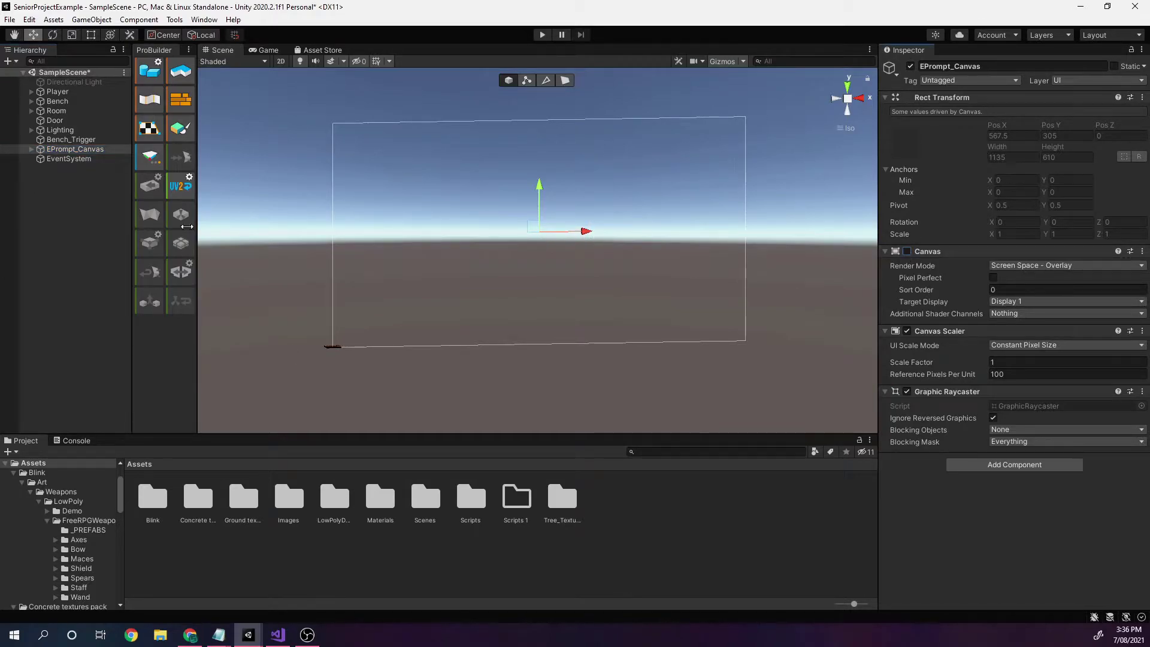
Create a new script named ShowPrompt and add it as a component to Bench_Trigger
left_click(72, 139)
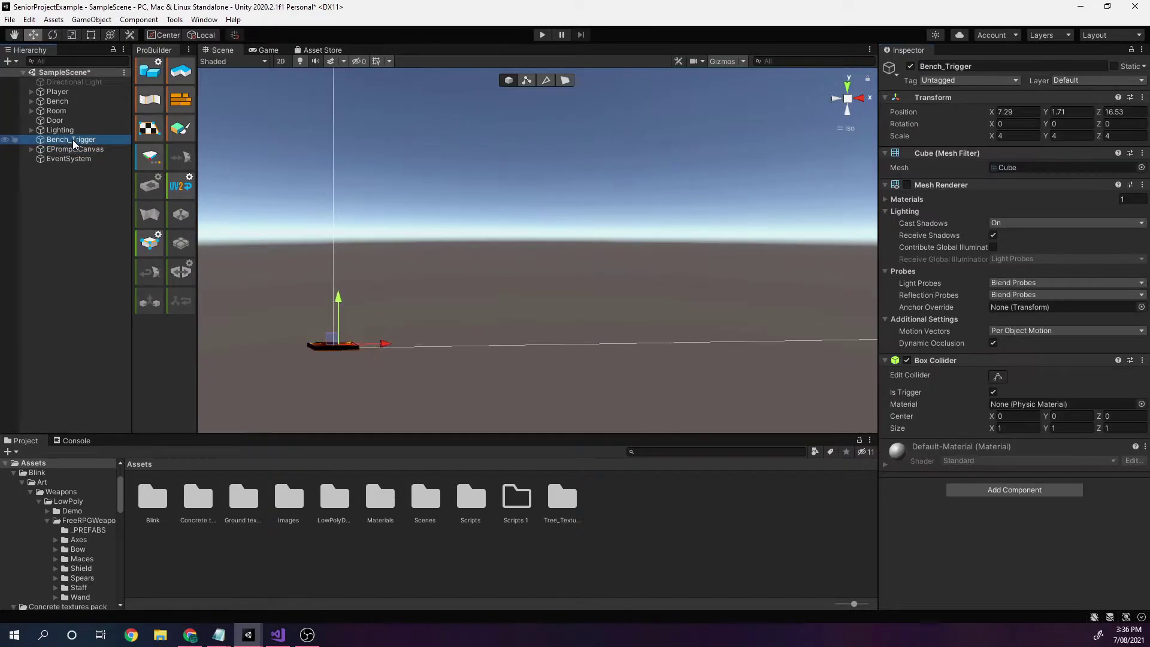
double_click(72, 140)
right_click_drag(380, 231, 344, 264)
scroll(359, 279, "down", 10)
right_click_drag(582, 310, 596, 269)
left_click_drag(596, 269, 676, 294, "alt")
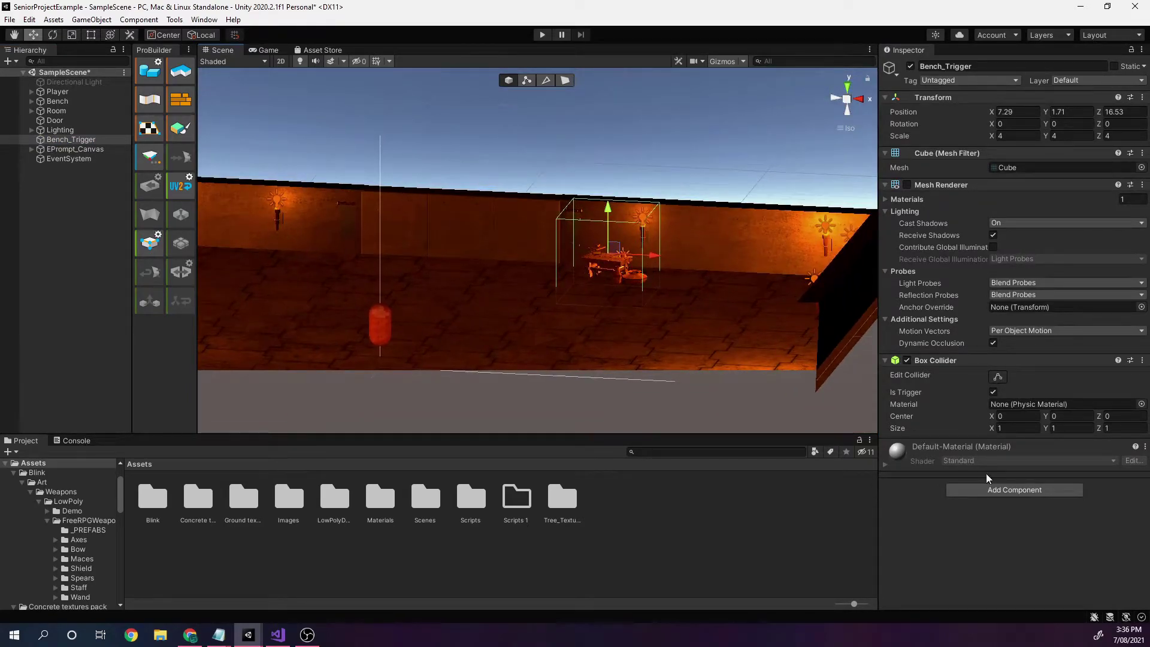
left_click(1001, 490)
type("box")
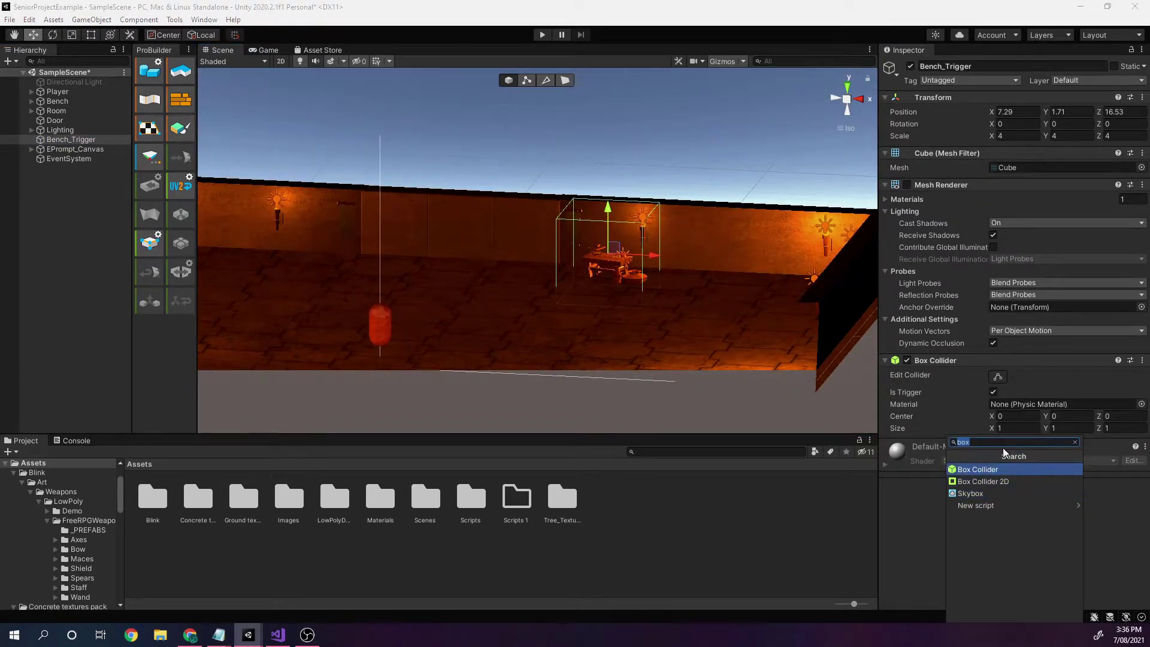
type("Show")
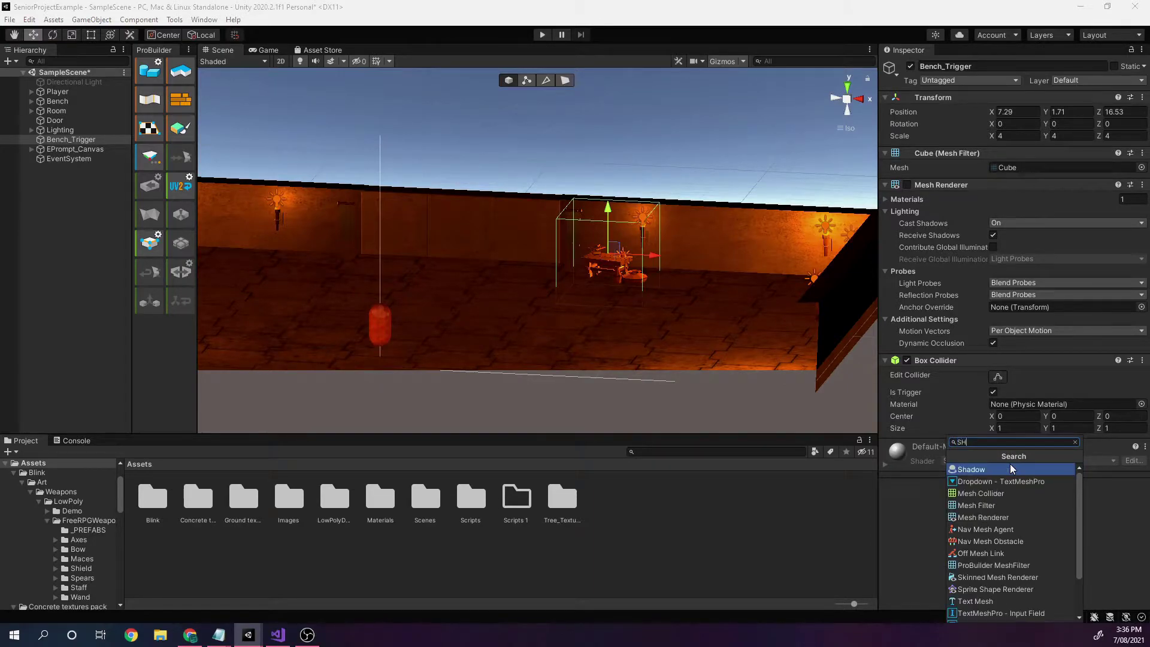
key("BackSpace")
key("BackSpace")
key("BackSpace")
type("howP")
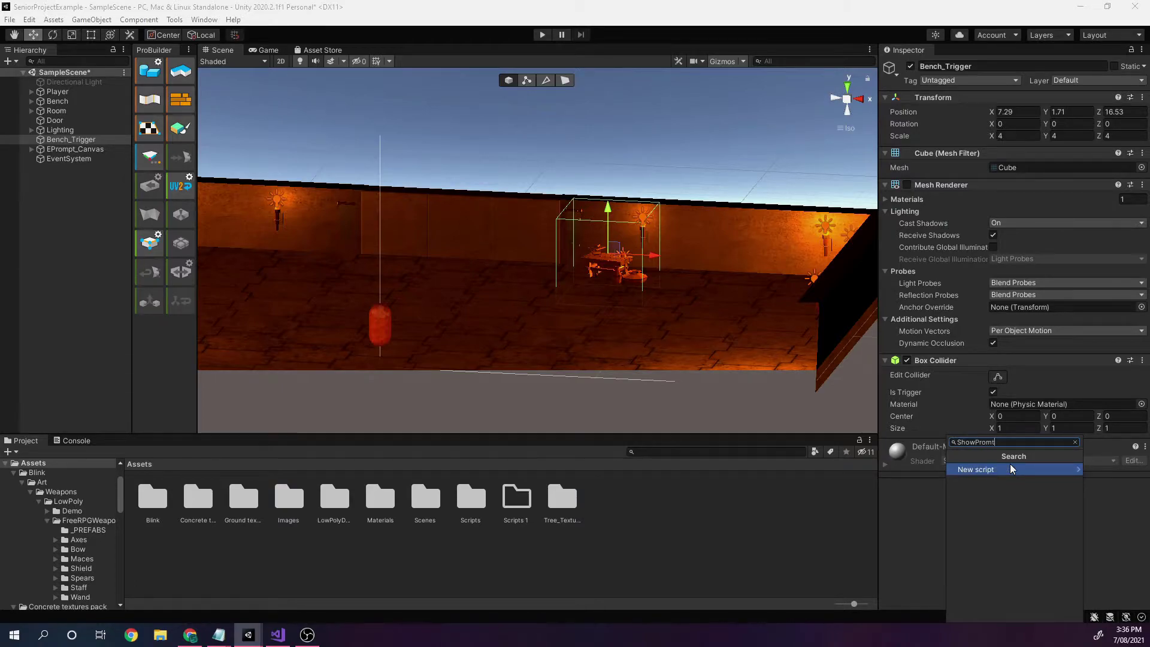
type("rompt")
left_click(1012, 469)
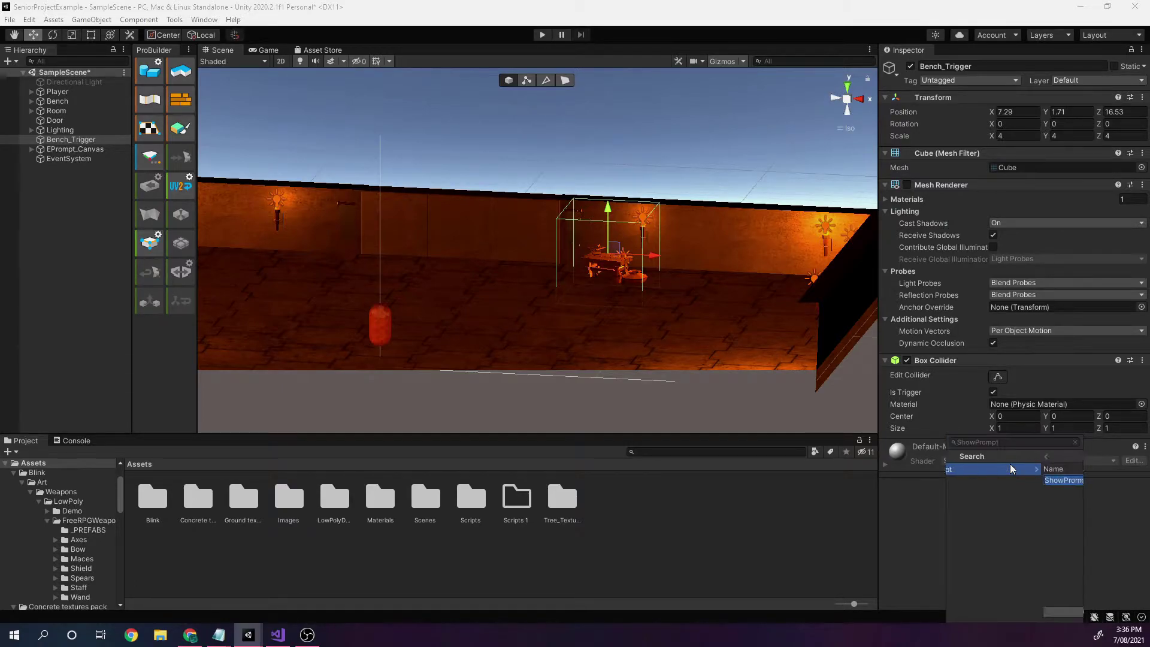
left_click(983, 611)
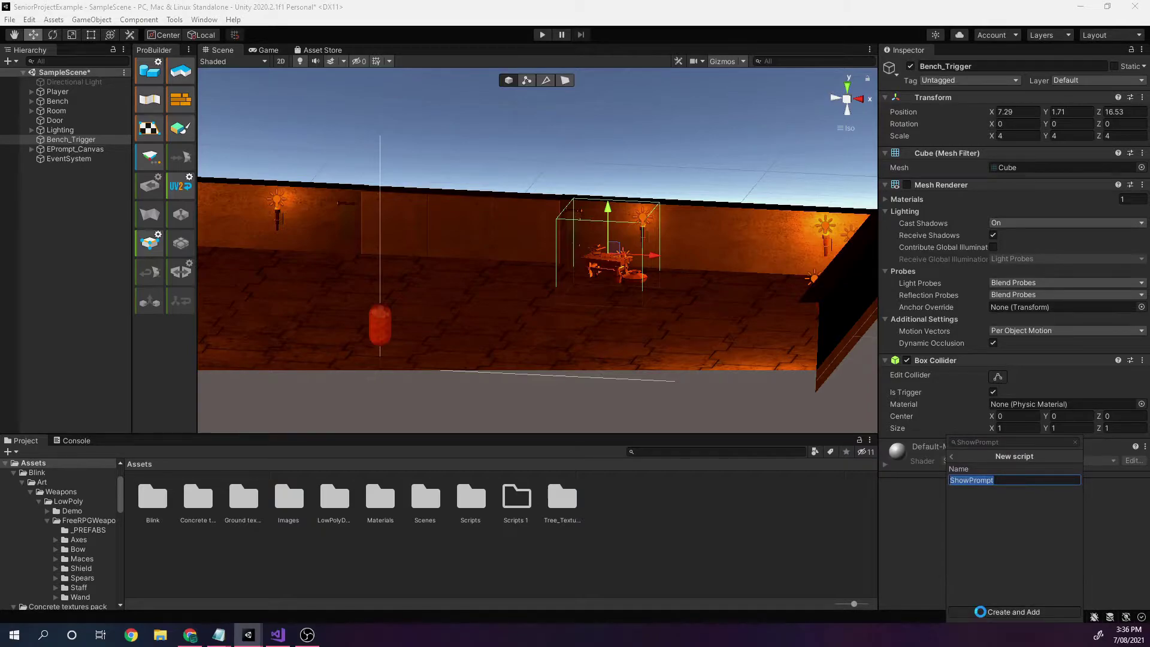